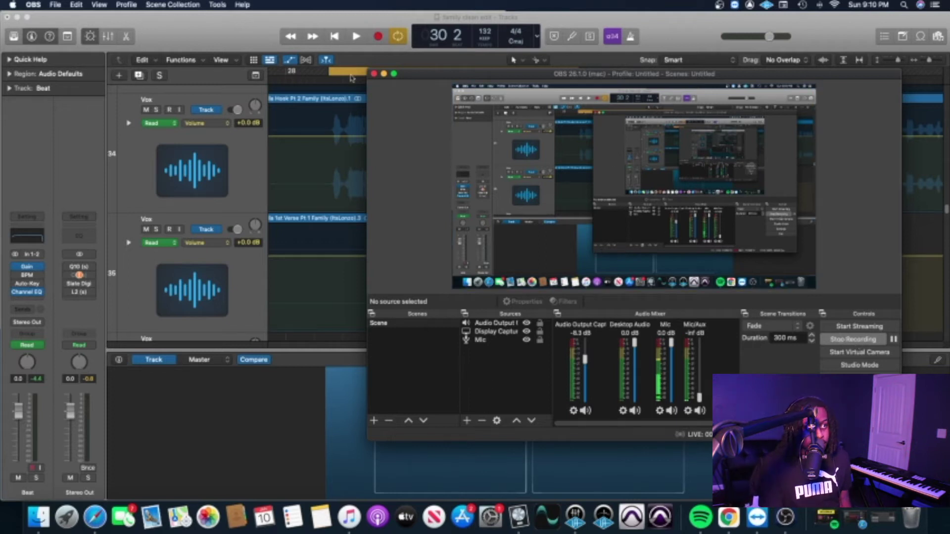
Minimize the OBS window so the Logic Pro X tracks area is visible.
{"action": "left_click", "coordinate": [384, 75]}
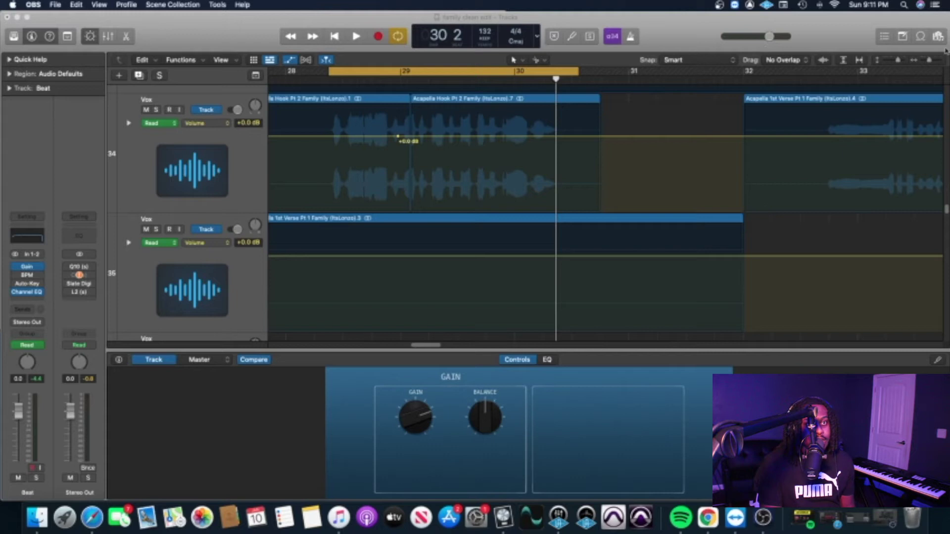
Audition the looped vocal hook, then park the playhead at 28 4.
{"action": "left_click", "coordinate": [932, 60]}
{"action": "scroll", "coordinate": [932, 61], "scroll_direction": "down", "scroll_amount": 5}
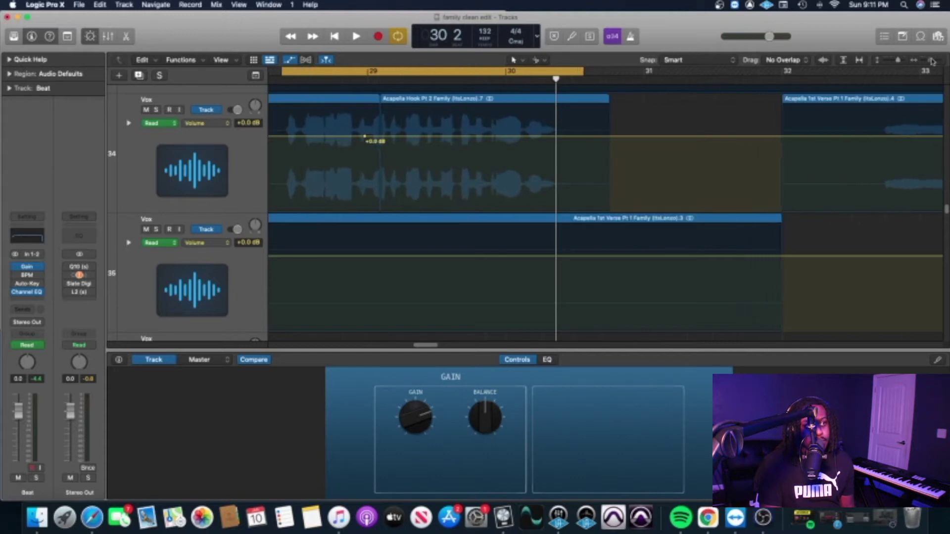
{"action": "scroll", "coordinate": [930, 60], "scroll_direction": "down", "scroll_amount": 3}
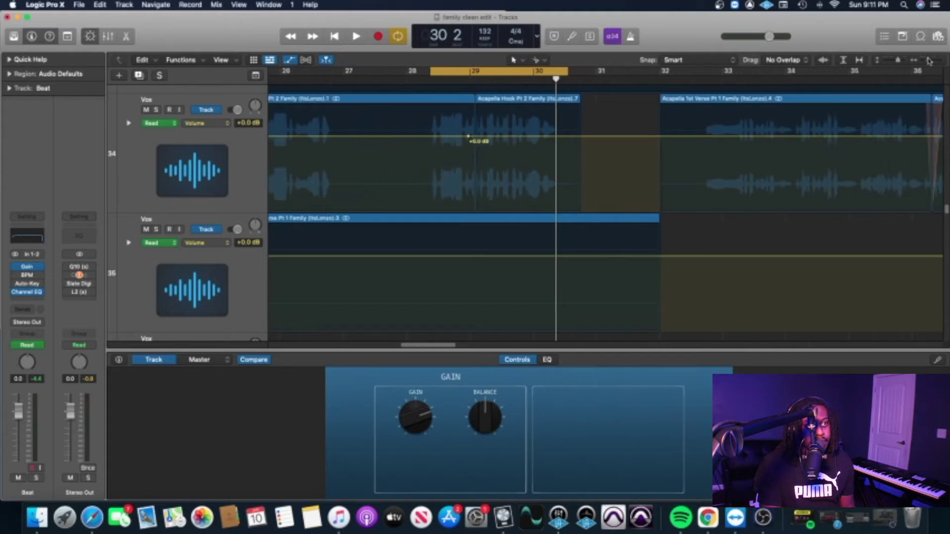
{"action": "key", "text": "space"}
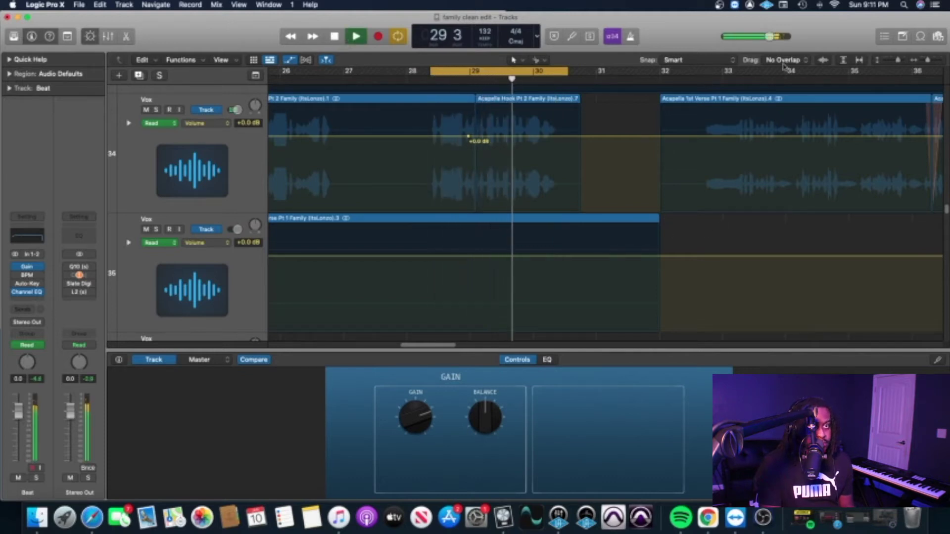
{"action": "scroll", "coordinate": [932, 62], "scroll_direction": "up", "scroll_amount": 3}
{"action": "scroll", "coordinate": [932, 62], "scroll_direction": "up", "scroll_amount": 2}
{"action": "key", "text": "space"}
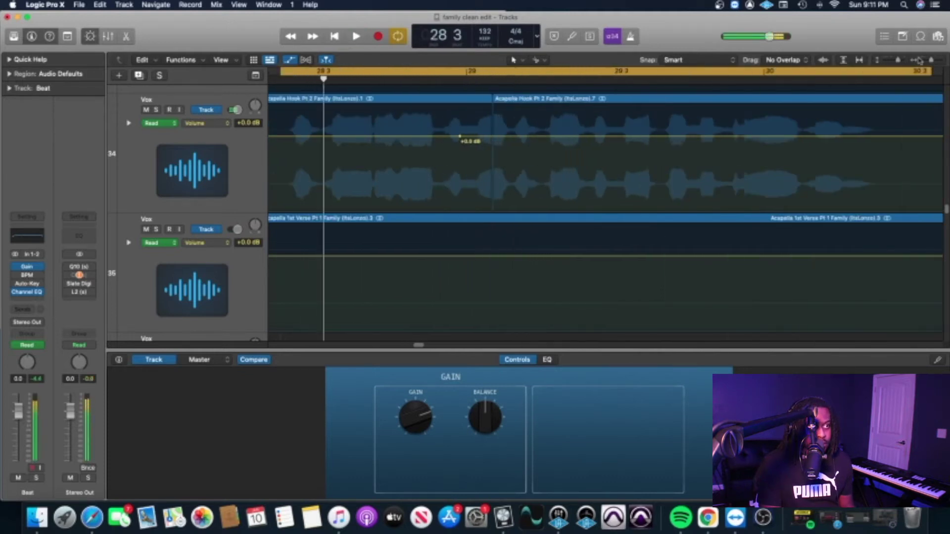
{"action": "left_click", "coordinate": [421, 82]}
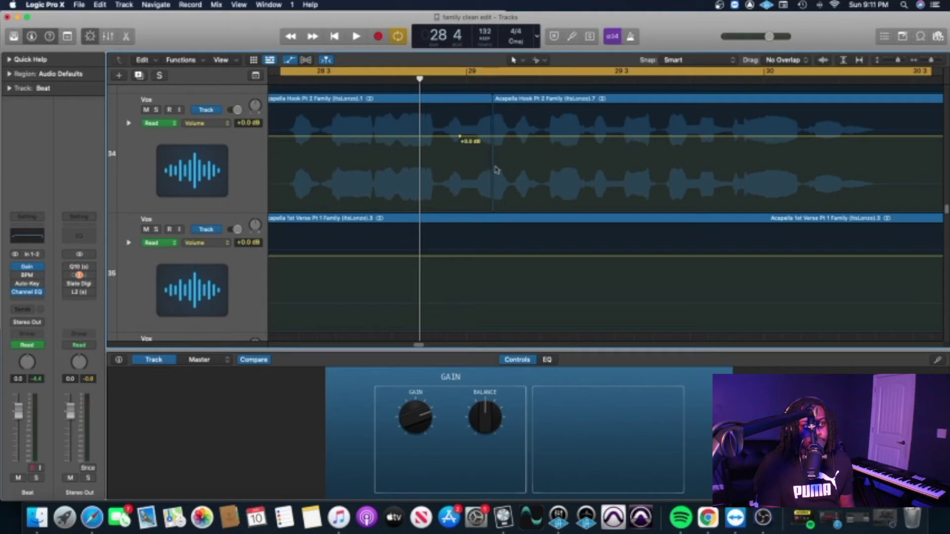
{"action": "left_click", "coordinate": [533, 60]}
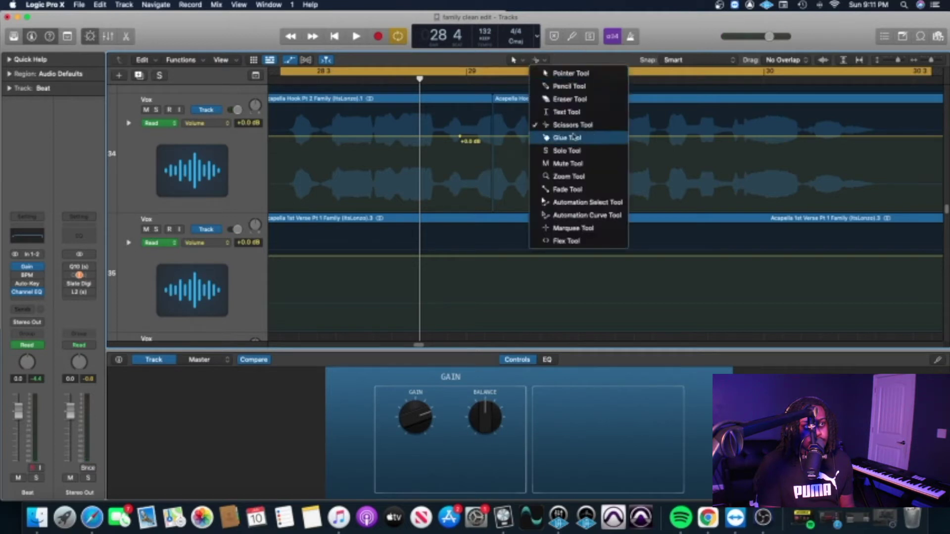
Keep scissors as the secondary tool and leave the main tool unchanged.
{"action": "left_click", "coordinate": [559, 129]}
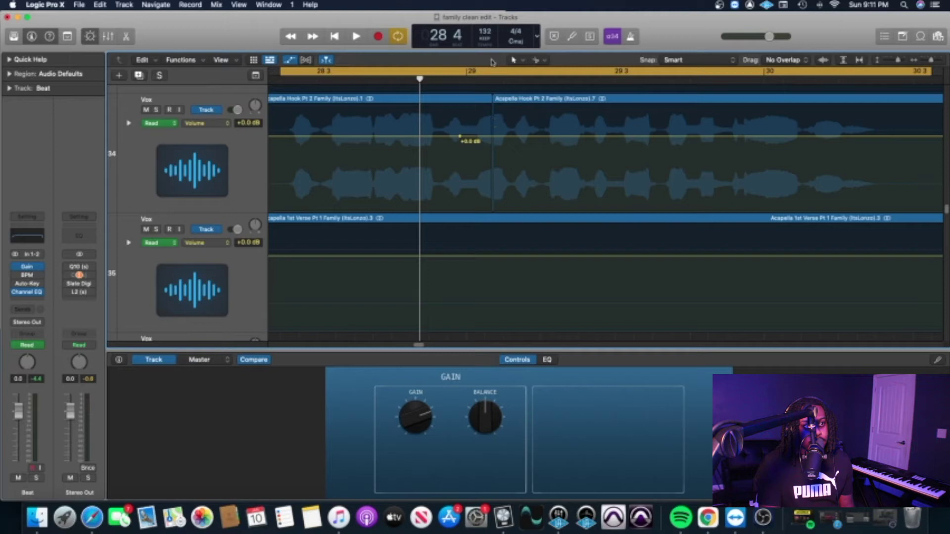
{"action": "left_click", "coordinate": [515, 61]}
{"action": "left_click", "coordinate": [682, 25]}
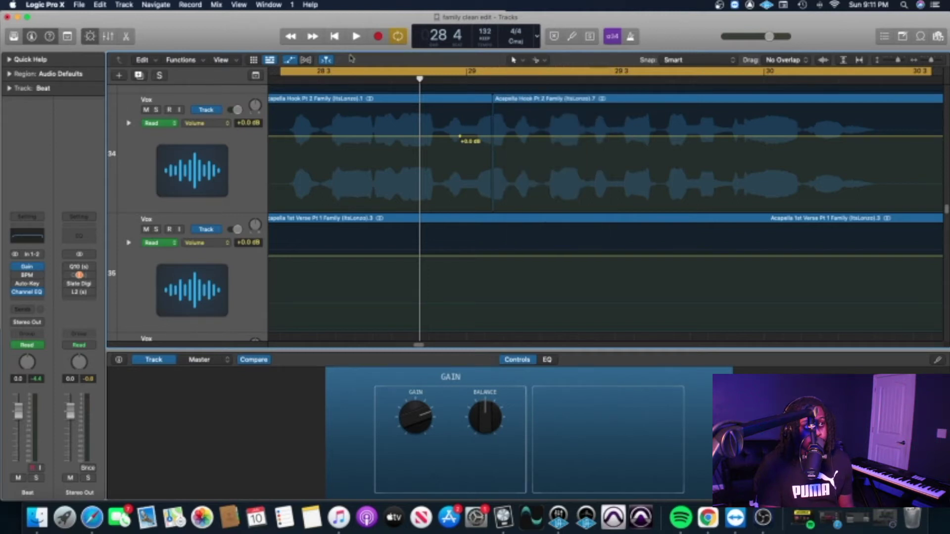
Replay the vocal from 28 4, dismiss the disk overload alert, and set the playhead to 29 1.
{"action": "key", "text": "space"}
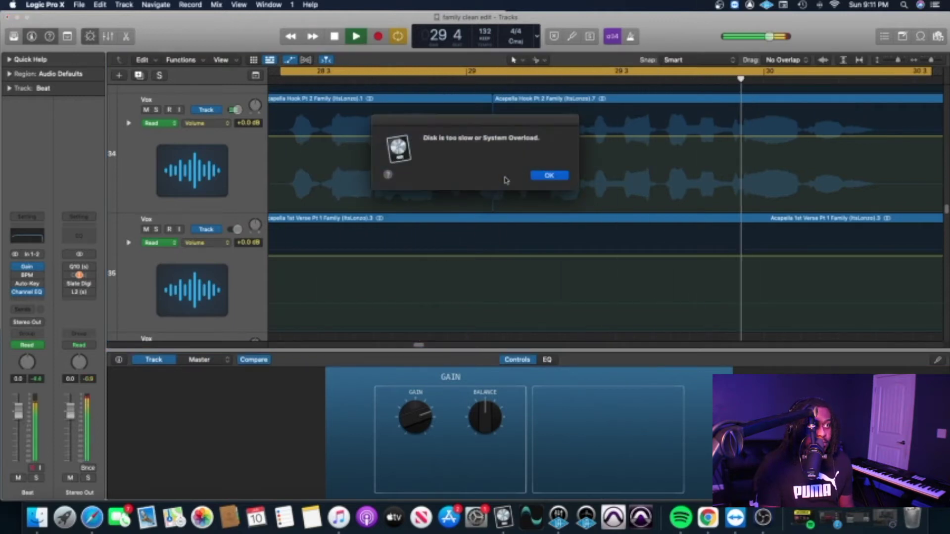
{"action": "left_click", "coordinate": [548, 175]}
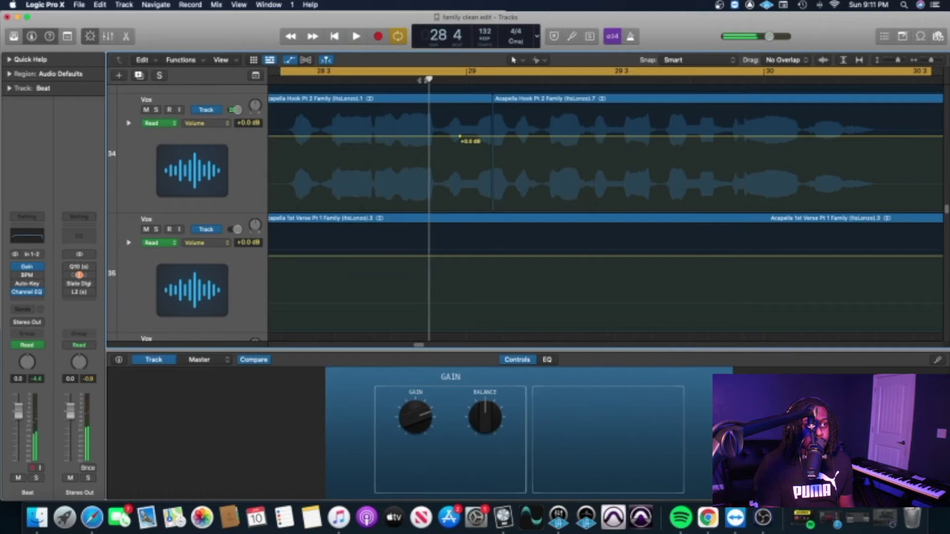
{"action": "left_click", "coordinate": [424, 89]}
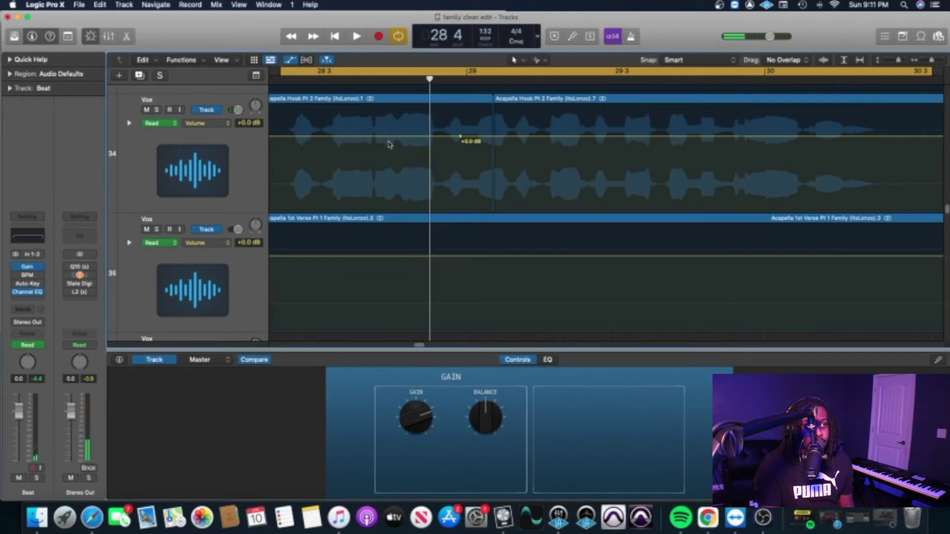
{"action": "left_click", "coordinate": [392, 80]}
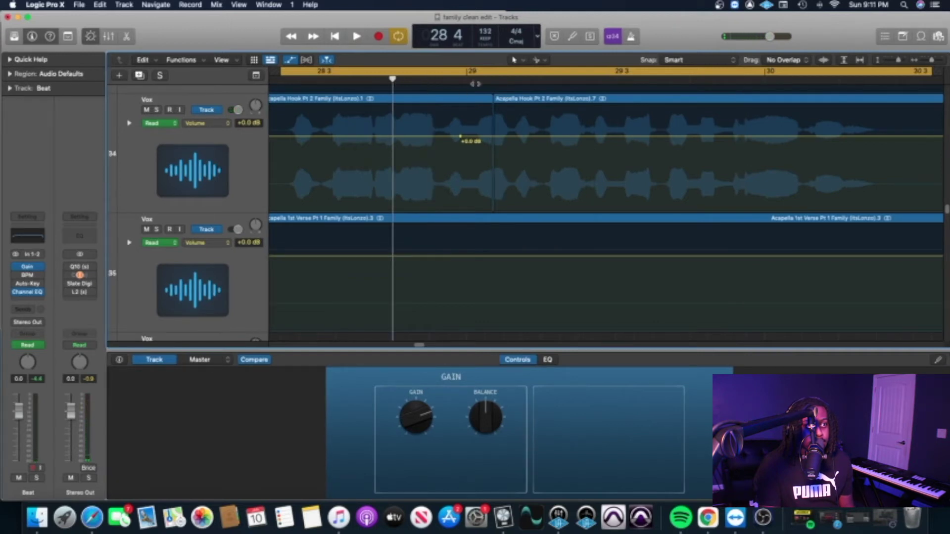
{"action": "left_click", "coordinate": [476, 82]}
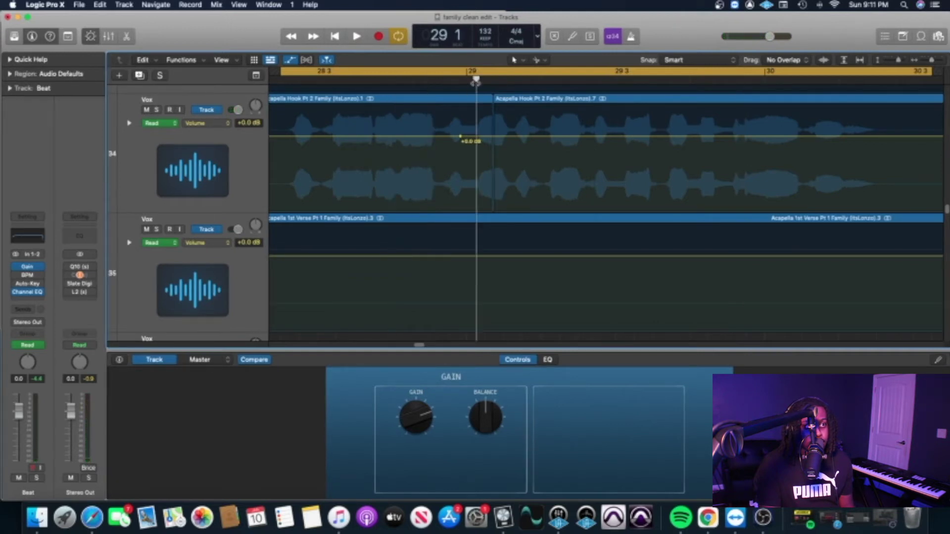
{"action": "left_click", "coordinate": [516, 60]}
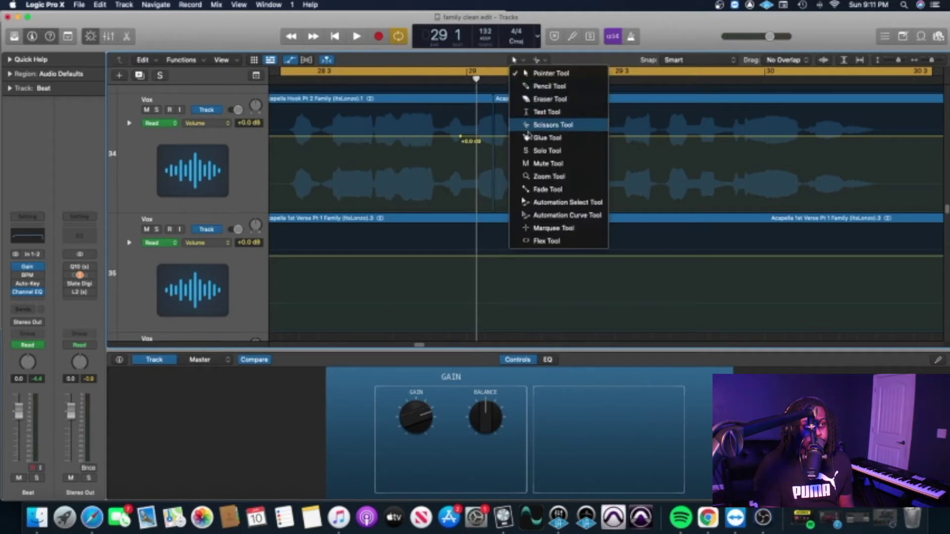
Draw a fade across the join of the two hook regions with the Fade Tool.
{"action": "left_click", "coordinate": [548, 189]}
{"action": "left_click", "coordinate": [491, 174]}
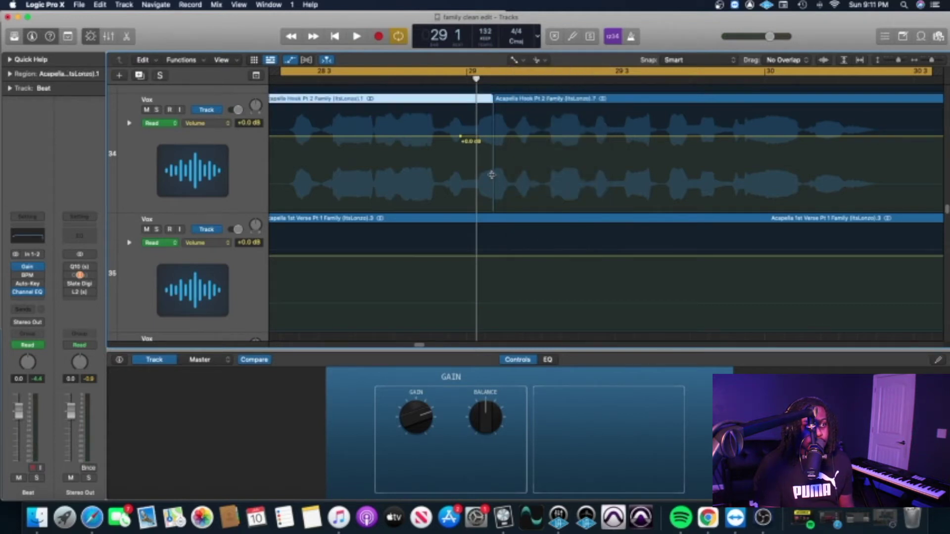
{"action": "mouse_move", "coordinate": [491, 175]}
{"action": "left_mouse_down"}
{"action": "mouse_move", "coordinate": [476, 174]}
{"action": "mouse_move", "coordinate": [506, 173]}
{"action": "left_mouse_up"}
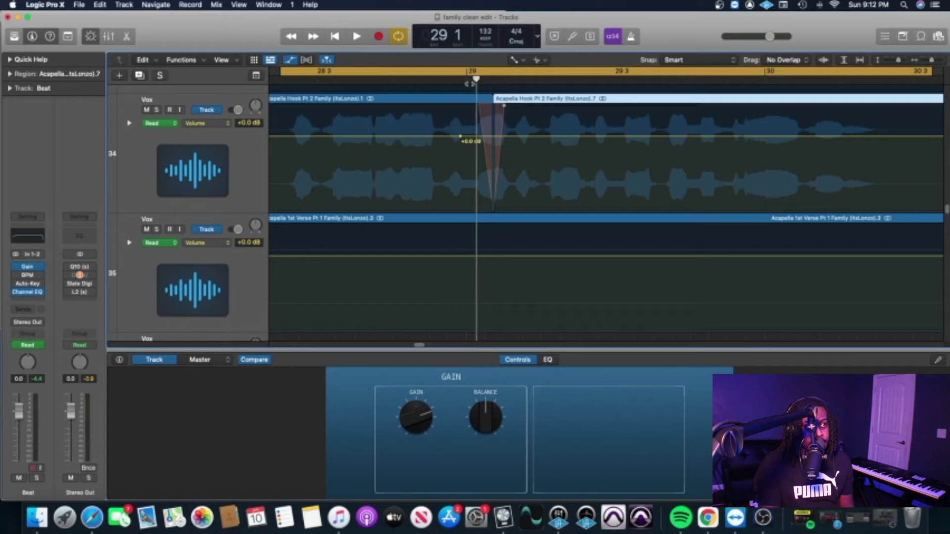
Keep the Slow Down curve on the fade-out and the Speed Up curve on the fade-in.
{"action": "left_click", "coordinate": [467, 84]}
{"action": "right_click", "coordinate": [484, 96]}
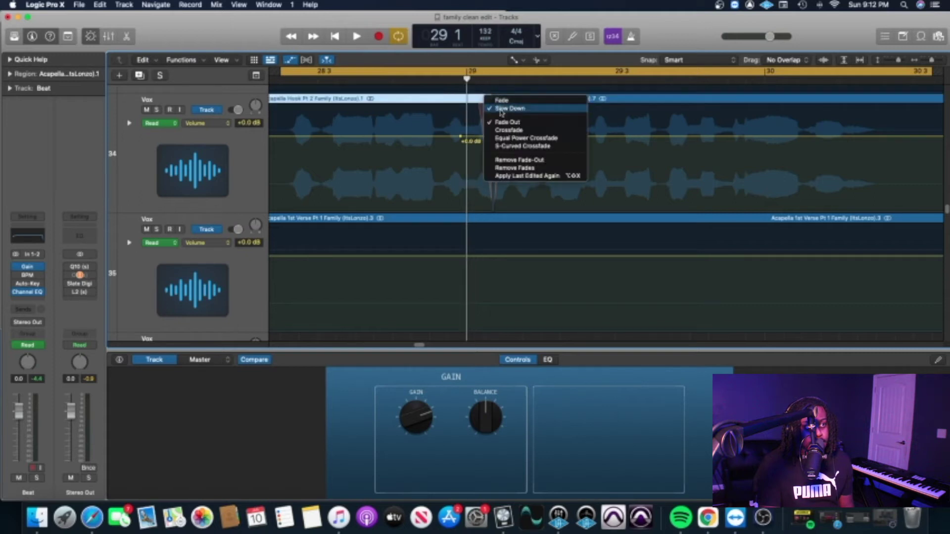
{"action": "left_click", "coordinate": [501, 109]}
{"action": "right_click", "coordinate": [495, 98]}
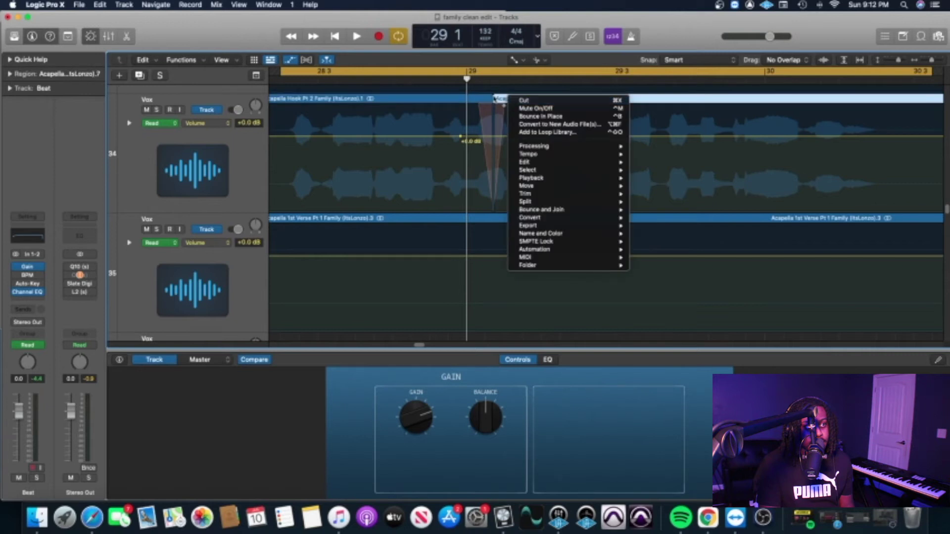
{"action": "left_click", "coordinate": [495, 98]}
{"action": "right_click", "coordinate": [495, 99]}
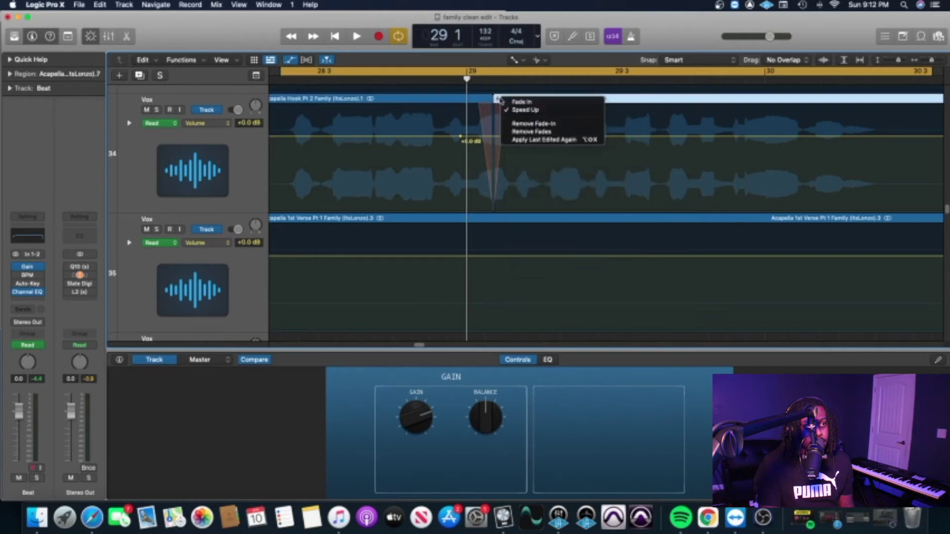
{"action": "left_click", "coordinate": [525, 111]}
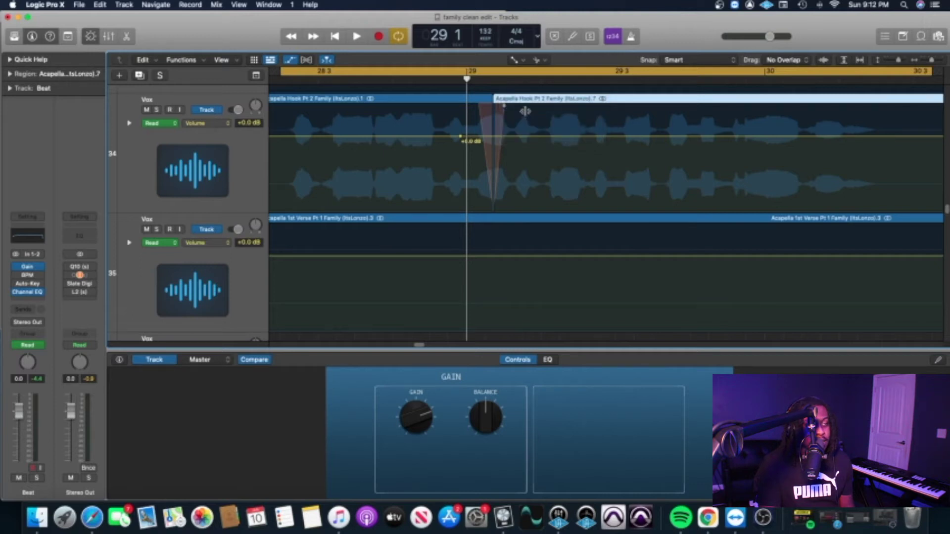
Play the vocal edit from 28 3 to audition it.
{"action": "left_click", "coordinate": [375, 80]}
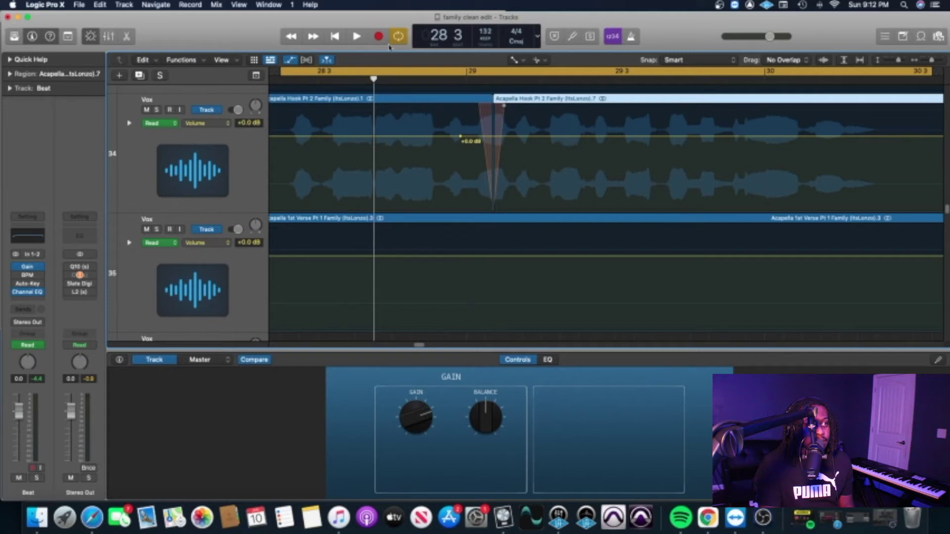
{"action": "key", "text": "space"}
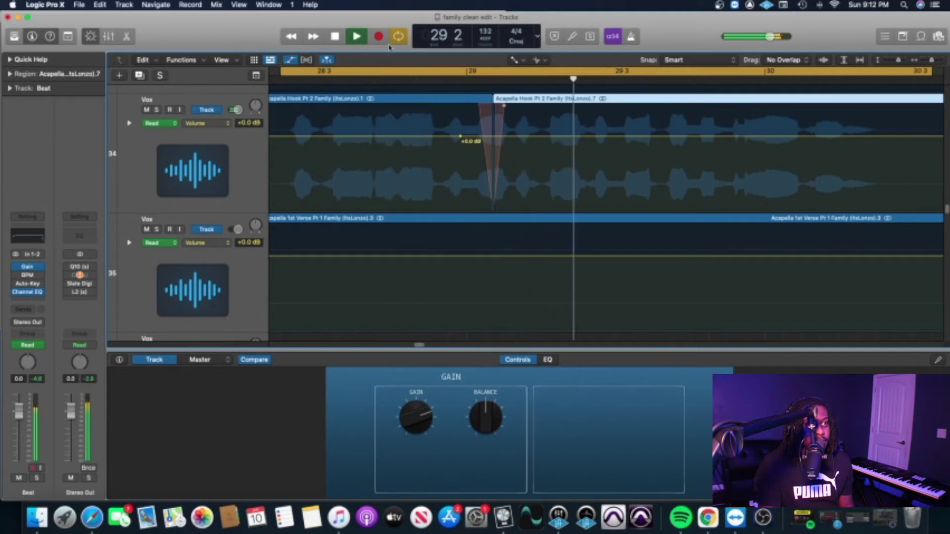
{"action": "key", "text": "space"}
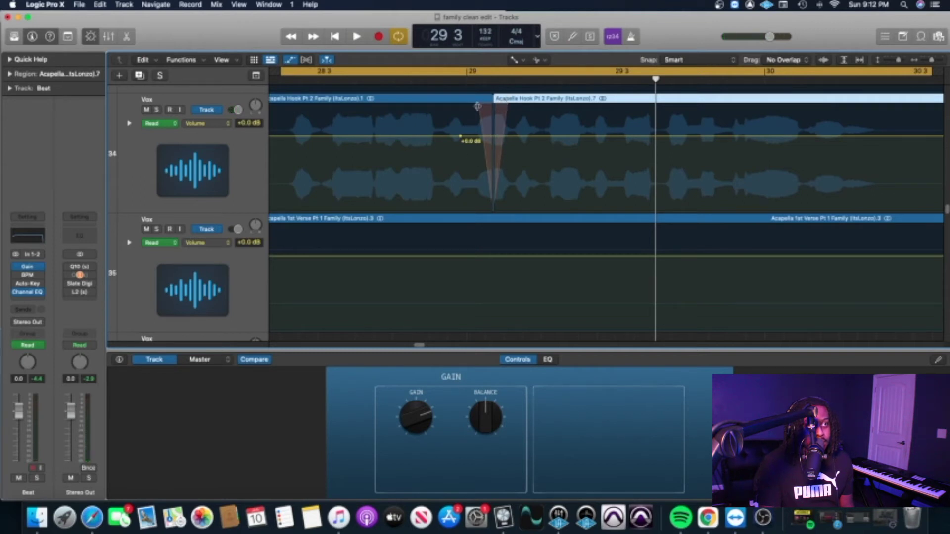
Widen the crossfade slightly to the left and play the edit back from the cycle start.
{"action": "left_click", "coordinate": [478, 107]}
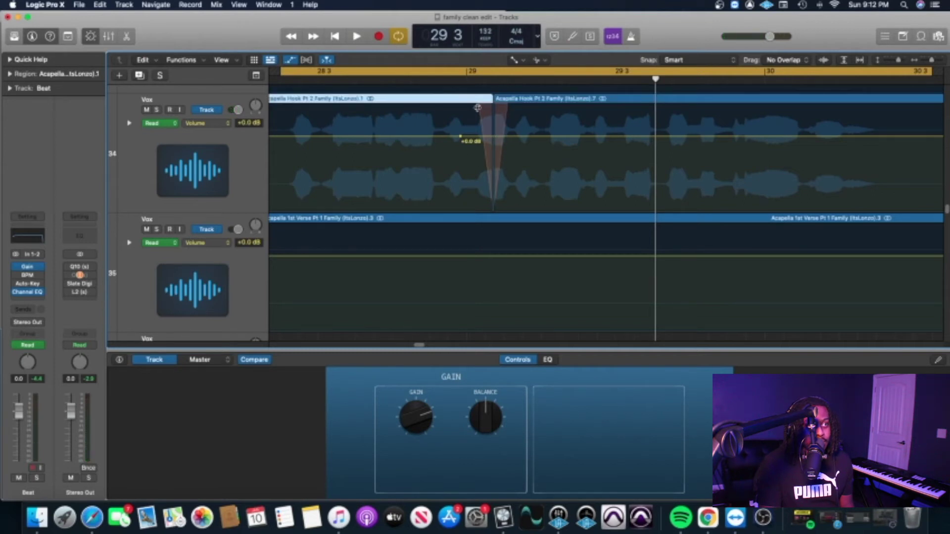
{"action": "left_click_drag", "start_coordinate": [478, 108], "coordinate": [473, 106]}
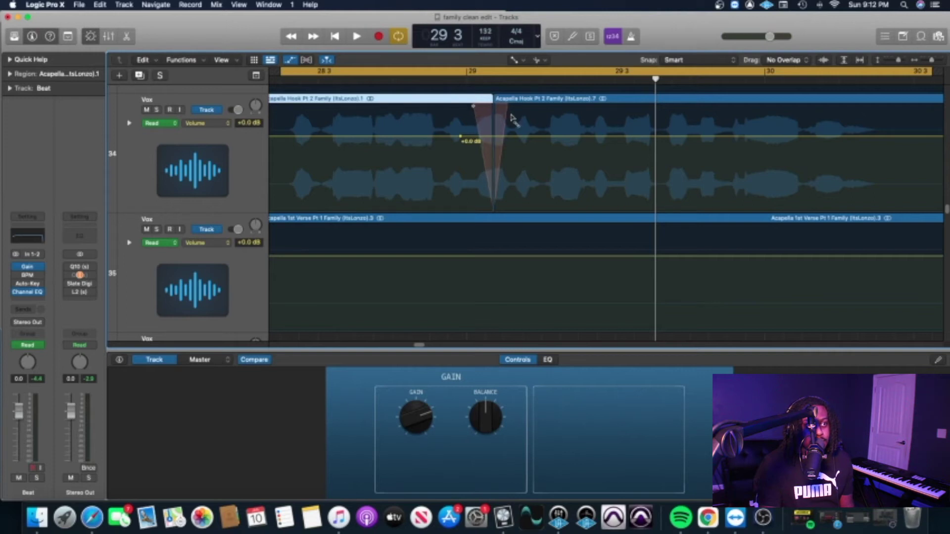
{"action": "left_click", "coordinate": [508, 107]}
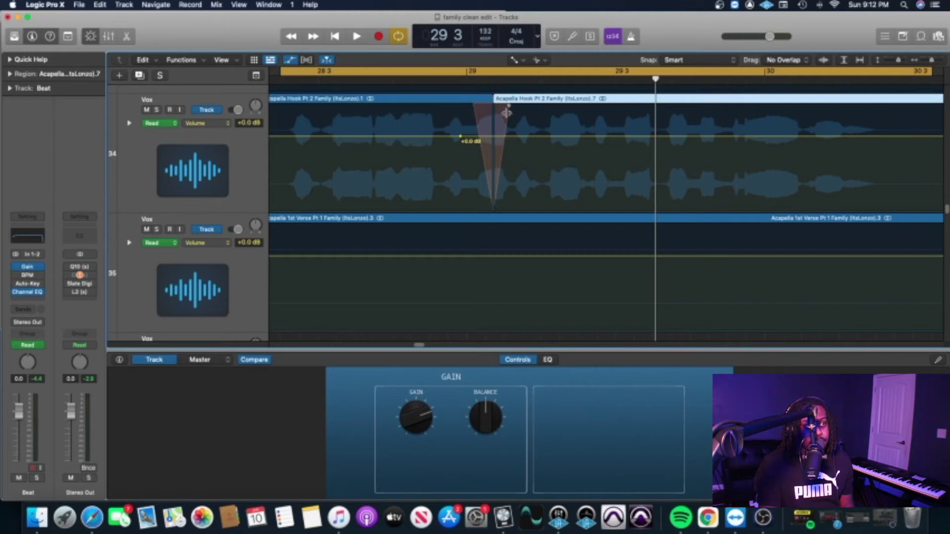
{"action": "left_click", "coordinate": [356, 36]}
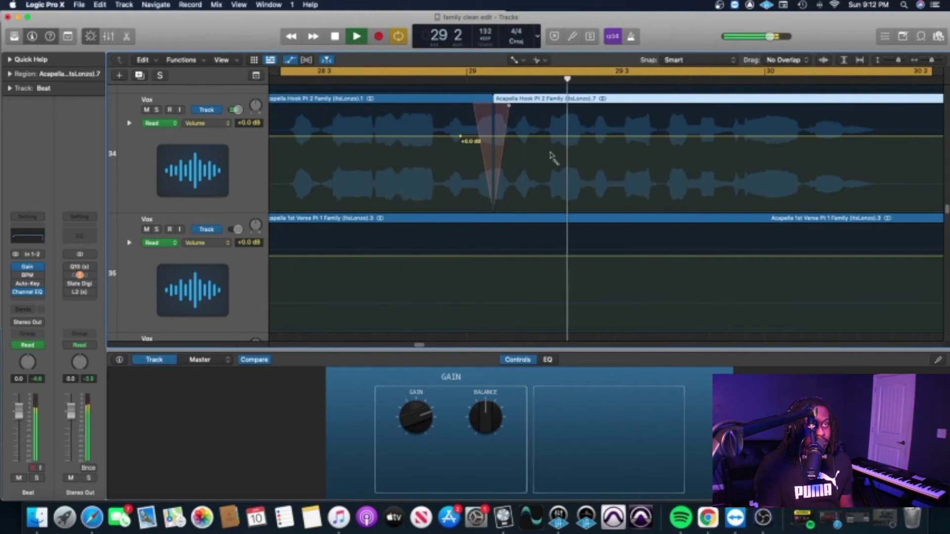
{"action": "key", "text": "space"}
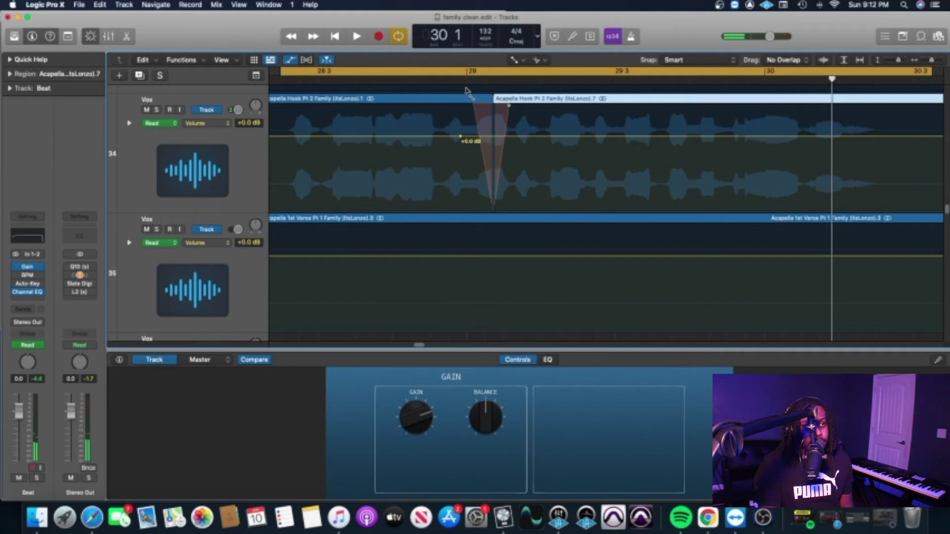
Replay the cycle from its start and stop it.
{"action": "key", "text": "space"}
{"action": "scroll", "coordinate": [555, 239], "scroll_direction": "up", "scroll_amount": 5}
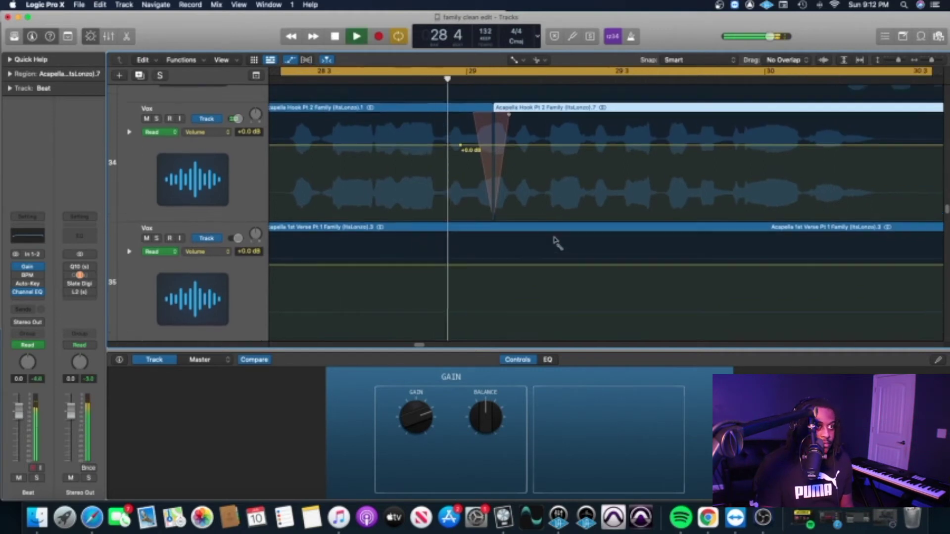
{"action": "scroll", "coordinate": [527, 213], "scroll_direction": "down", "scroll_amount": 5}
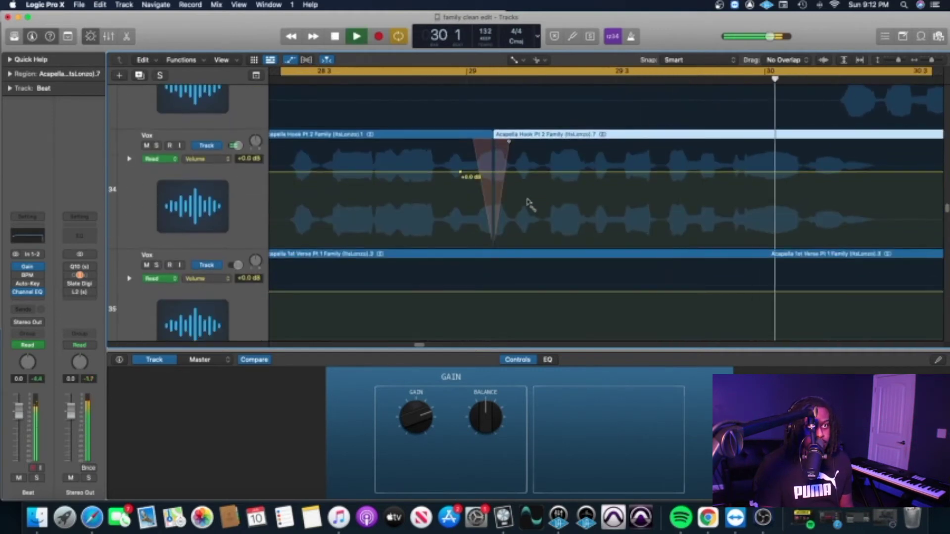
{"action": "key", "text": "space"}
Zoom out, scroll up to the Beat track, and make it taller to show automation.
{"action": "scroll", "coordinate": [495, 182], "scroll_direction": "up", "scroll_amount": 10}
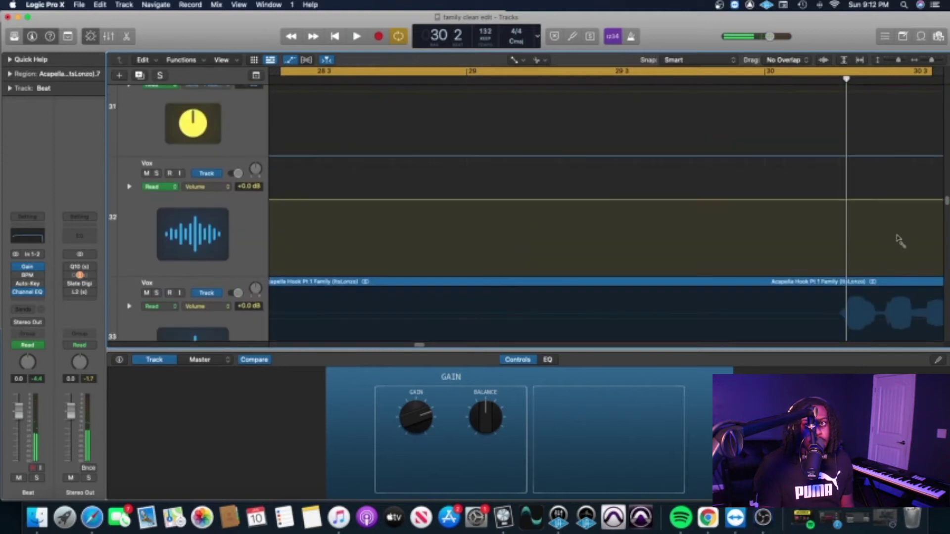
{"action": "scroll", "coordinate": [889, 236], "scroll_direction": "down", "scroll_amount": 4}
{"action": "left_click_drag", "start_coordinate": [933, 63], "coordinate": [929, 63]}
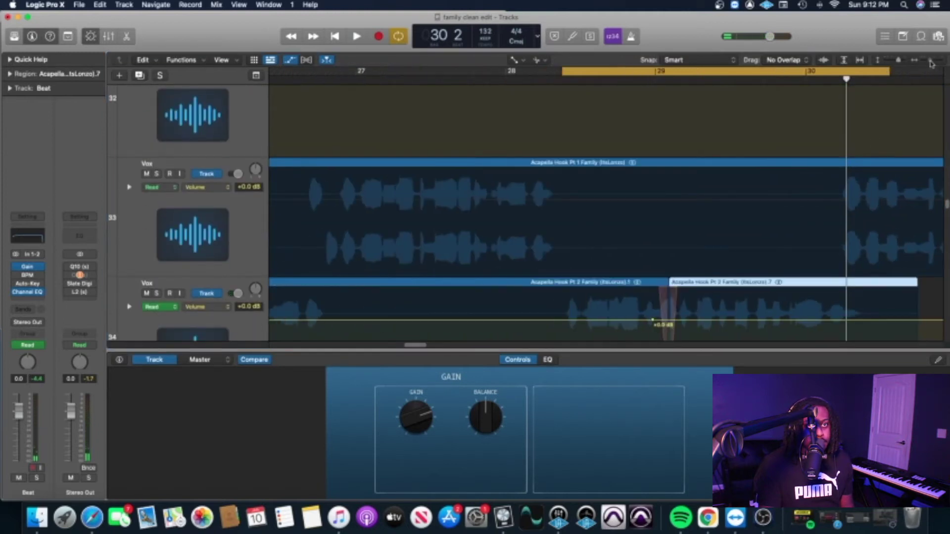
{"action": "scroll", "coordinate": [657, 251], "scroll_direction": "up", "scroll_amount": 10}
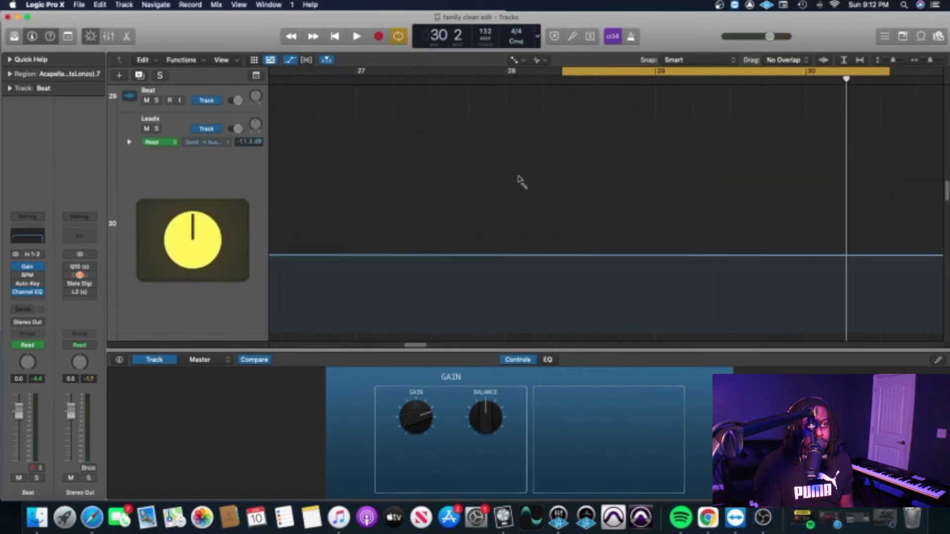
{"action": "scroll", "coordinate": [547, 173], "scroll_direction": "up", "scroll_amount": 20}
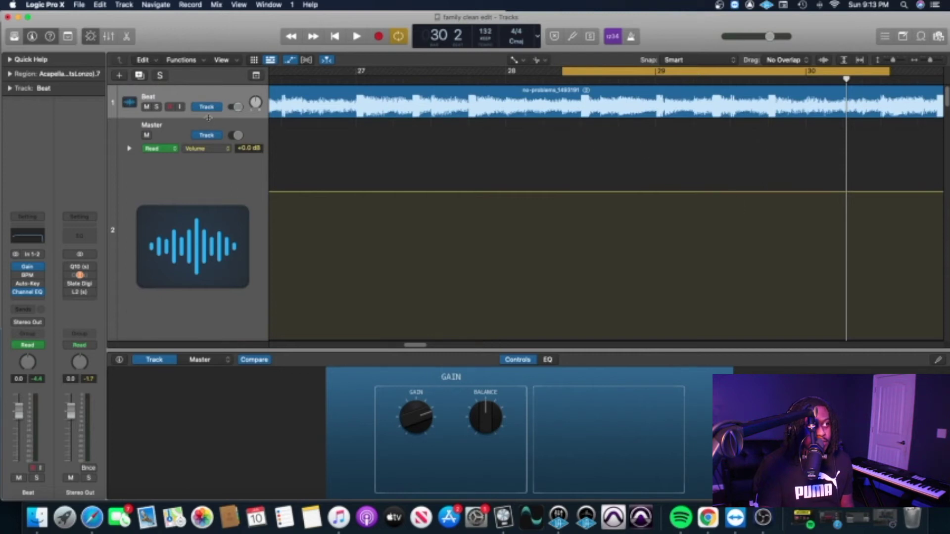
{"action": "left_click_drag", "start_coordinate": [208, 118], "coordinate": [209, 177]}
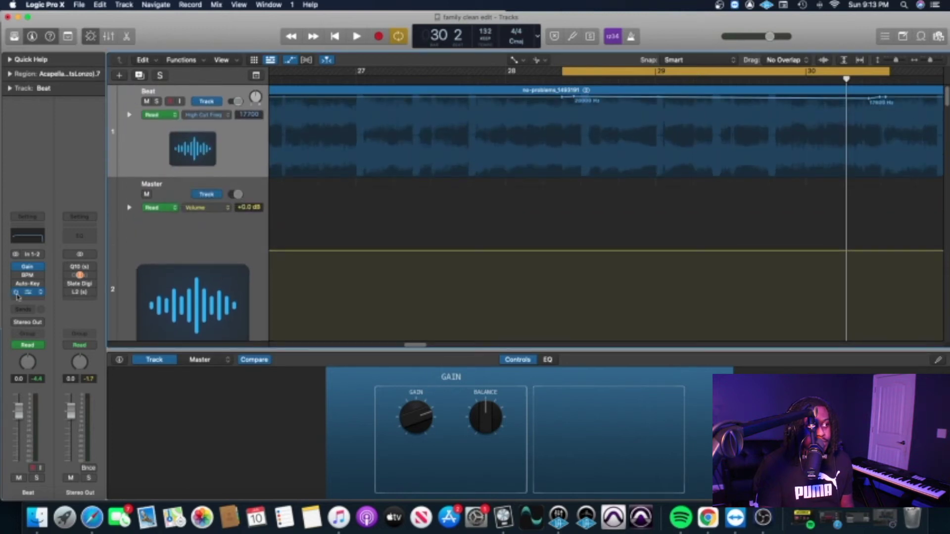
Inspect the Beat track's Channel EQ high cut in its plugin window, then close it.
{"action": "left_click", "coordinate": [24, 295]}
{"action": "left_click_drag", "start_coordinate": [595, 239], "coordinate": [535, 143]}
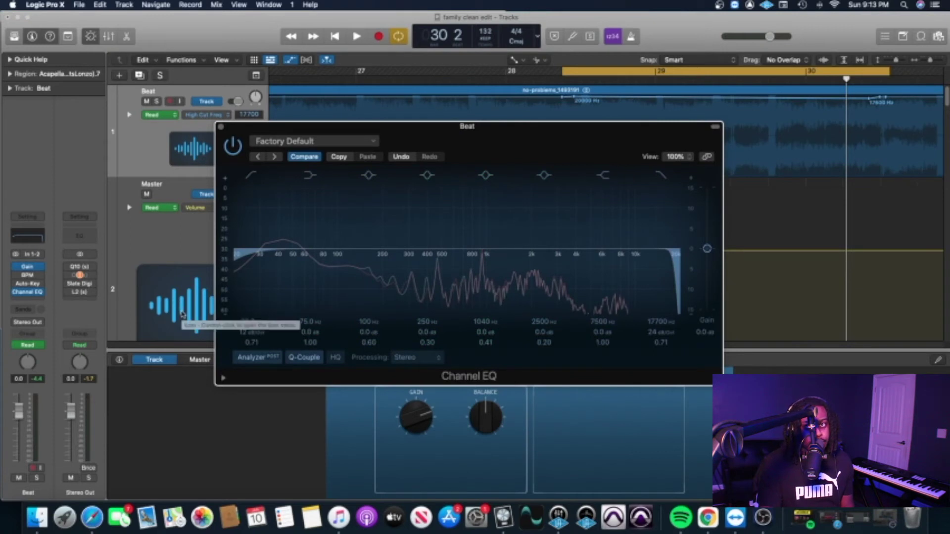
{"action": "mouse_move", "coordinate": [555, 140]}
{"action": "left_mouse_down"}
{"action": "mouse_move", "coordinate": [533, 155]}
{"action": "mouse_move", "coordinate": [555, 140]}
{"action": "left_mouse_up"}
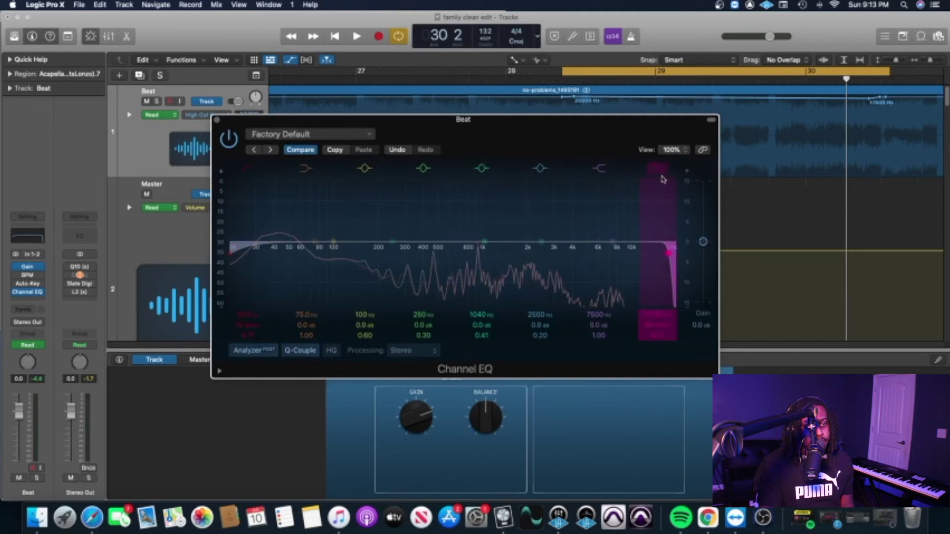
{"action": "left_click", "coordinate": [217, 121]}
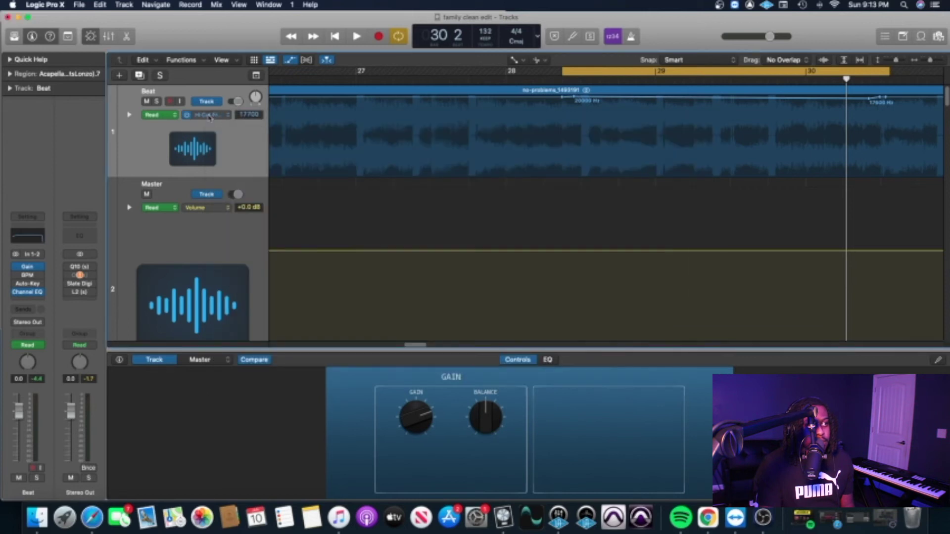
{"action": "left_click", "coordinate": [203, 114]}
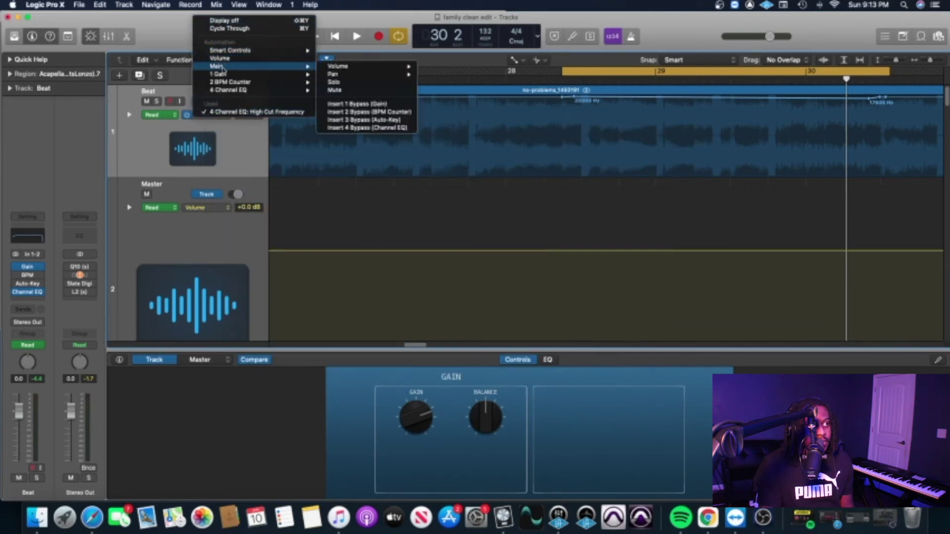
Display the Beat track's 4 Channel EQ High Cut Frequency automation and select the Beat region.
{"action": "mouse_move", "coordinate": [225, 90]}
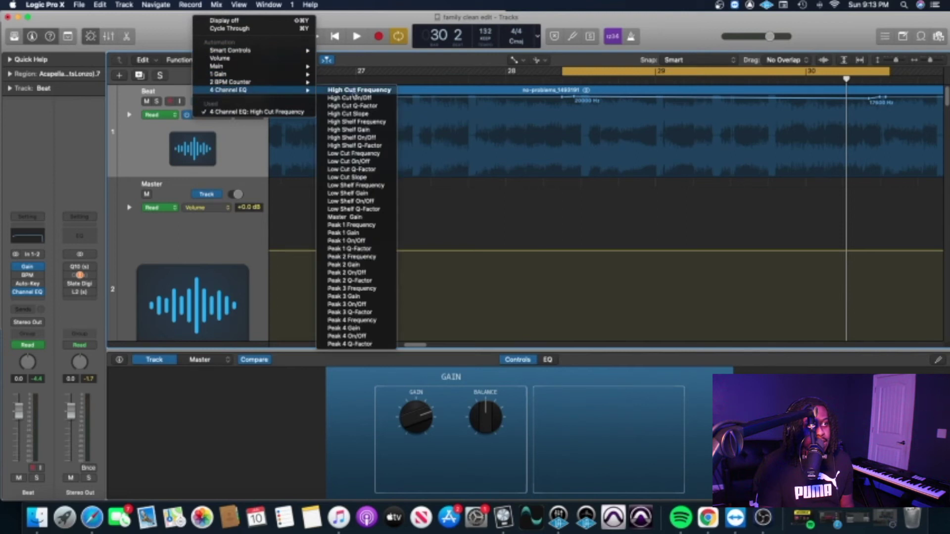
{"action": "left_click", "coordinate": [374, 90]}
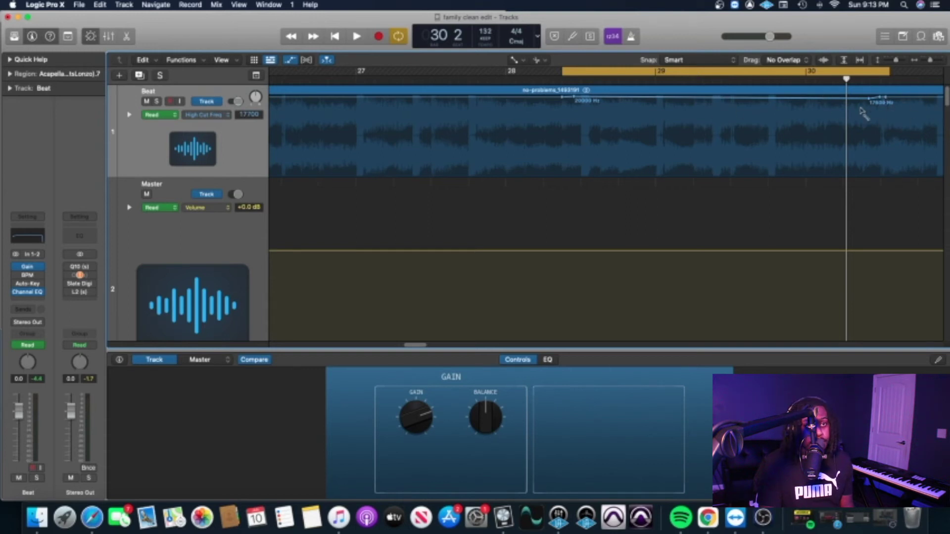
{"action": "left_click", "coordinate": [871, 102]}
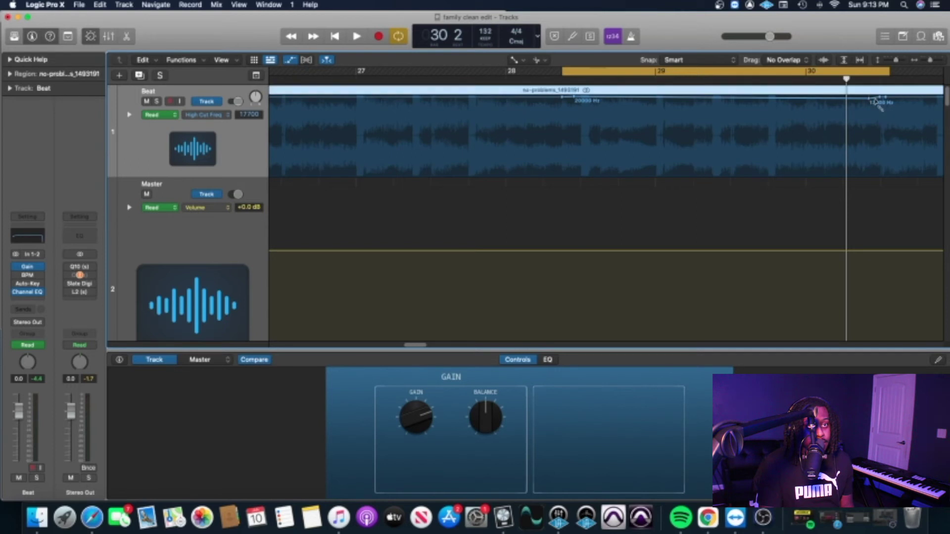
Reopen the Beat's Channel EQ beside the tracks and switch back to the Pointer Tool.
{"action": "left_click", "coordinate": [29, 293]}
{"action": "left_click_drag", "start_coordinate": [504, 119], "coordinate": [383, 119]}
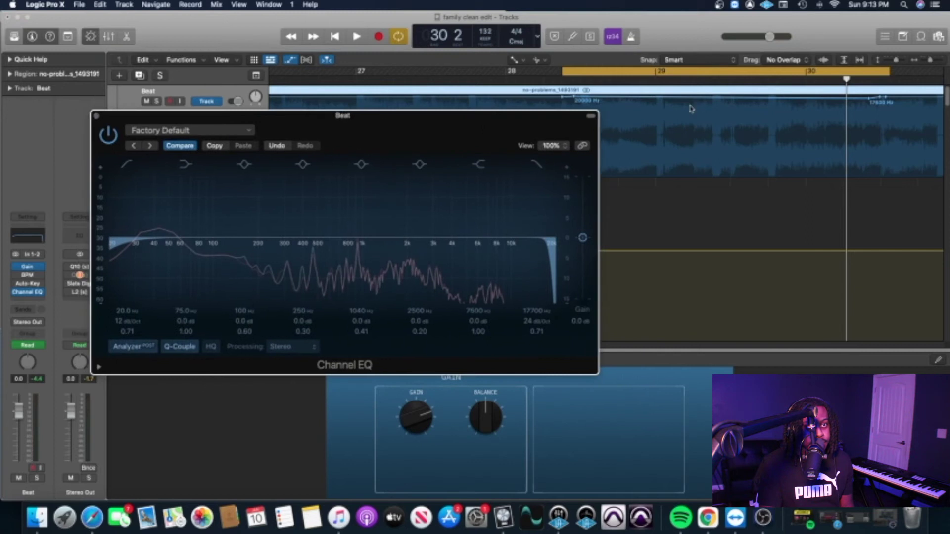
{"action": "left_click", "coordinate": [880, 98]}
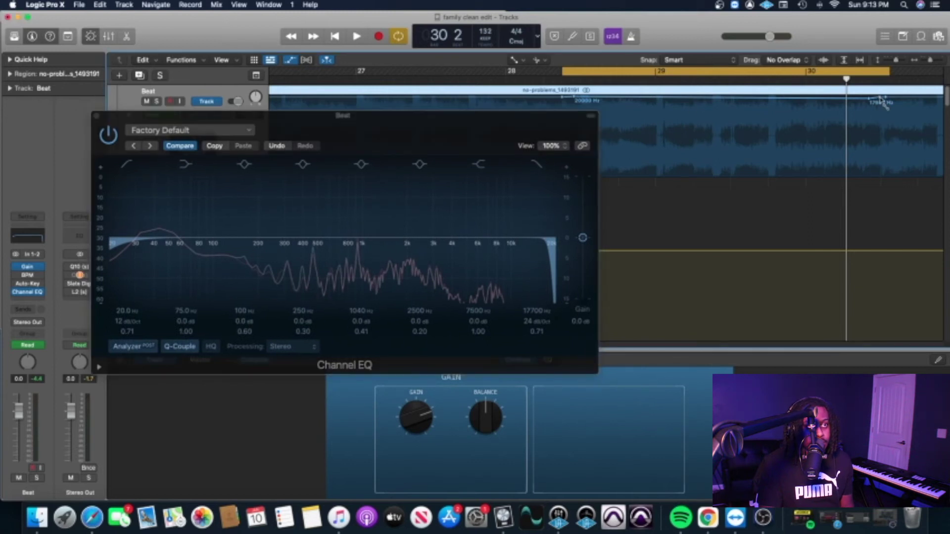
{"action": "left_click", "coordinate": [517, 61]}
{"action": "key", "text": "Return"}
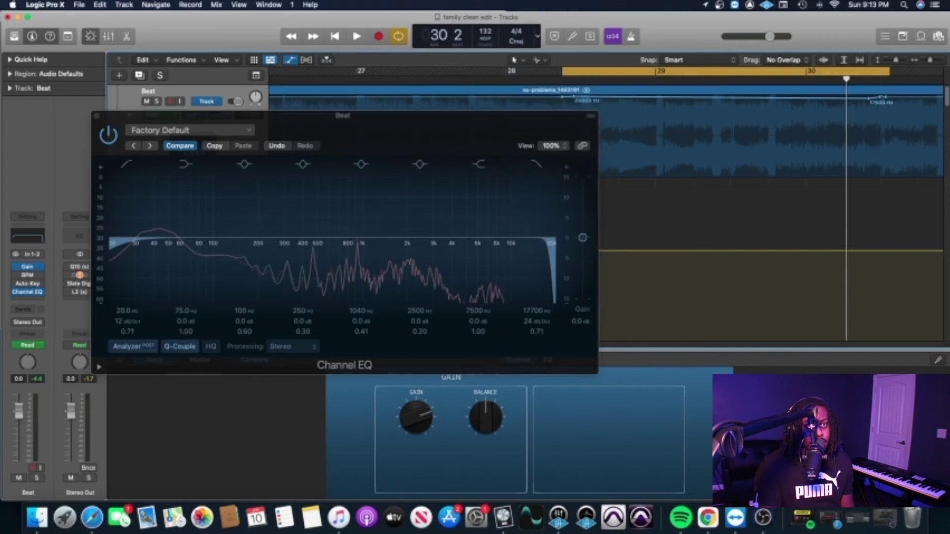
Shape the High Cut Freq points, undoing a stray move and dropping the bar-30 point to 75 Hz.
{"action": "left_click_drag", "start_coordinate": [880, 98], "coordinate": [892, 179]}
{"action": "key", "text": "super+z"}
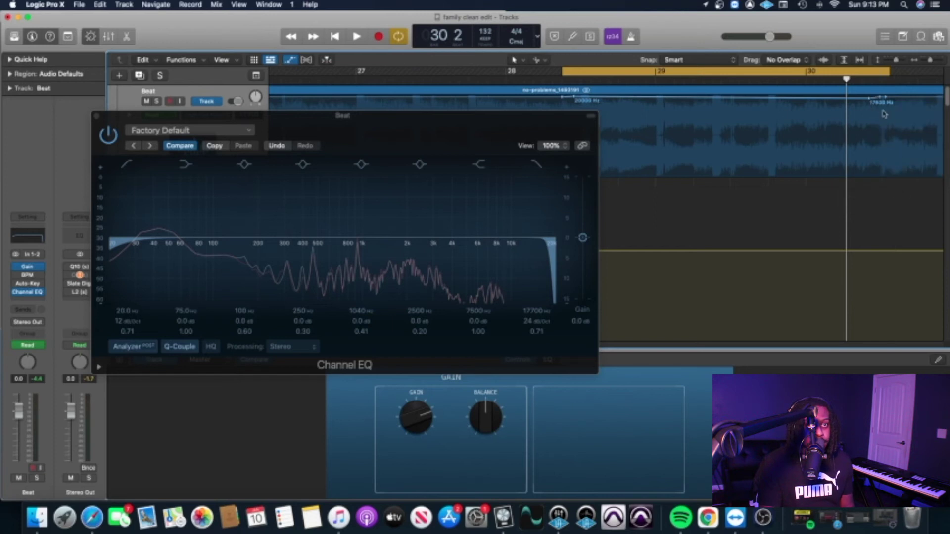
{"action": "mouse_move", "coordinate": [868, 102]}
{"action": "left_mouse_down"}
{"action": "mouse_move", "coordinate": [869, 133]}
{"action": "mouse_move", "coordinate": [860, 96]}
{"action": "mouse_move", "coordinate": [855, 113]}
{"action": "mouse_move", "coordinate": [868, 175]}
{"action": "mouse_move", "coordinate": [863, 96]}
{"action": "left_mouse_up"}
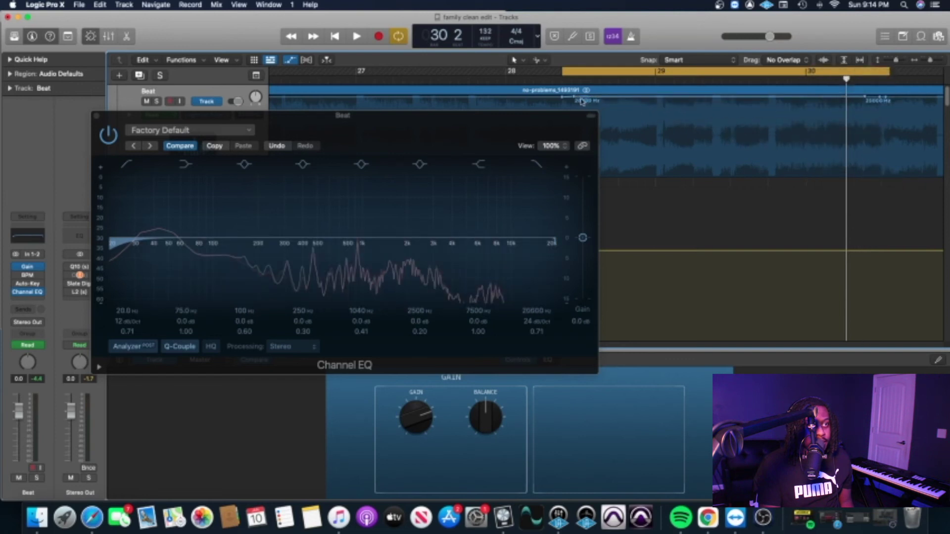
{"action": "mouse_move", "coordinate": [574, 99]}
{"action": "left_mouse_down"}
{"action": "mouse_move", "coordinate": [569, 176]}
{"action": "mouse_move", "coordinate": [678, 168]}
{"action": "mouse_move", "coordinate": [784, 145]}
{"action": "mouse_move", "coordinate": [558, 167]}
{"action": "mouse_move", "coordinate": [561, 97]}
{"action": "left_mouse_up"}
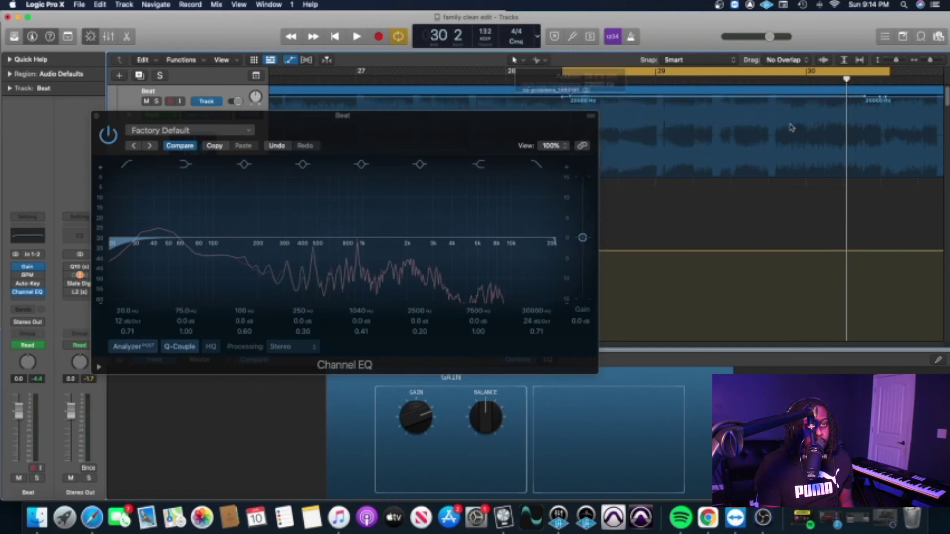
{"action": "left_click_drag", "start_coordinate": [865, 98], "coordinate": [868, 175]}
Nudge the 20000 Hz point near bar 30, refine the 20 Hz low point, and audition the sweep.
{"action": "left_click", "coordinate": [880, 100]}
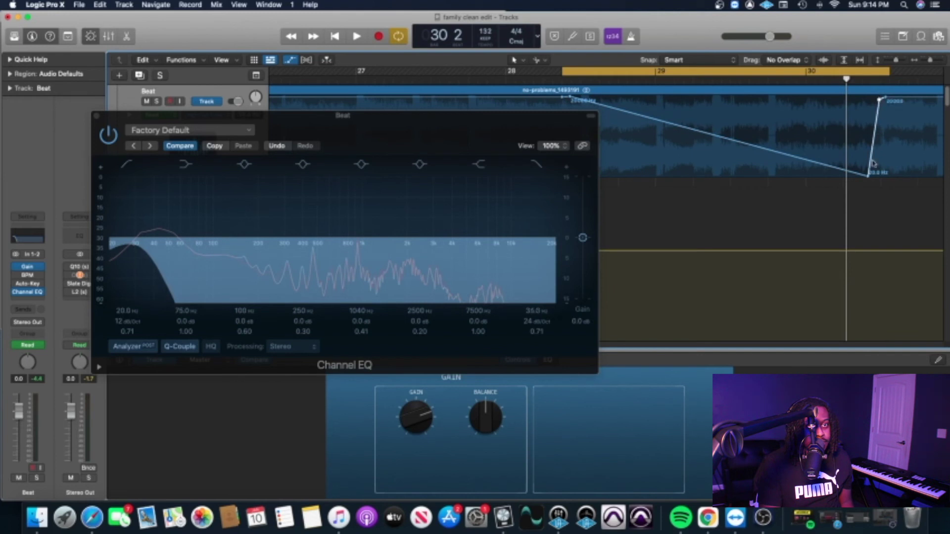
{"action": "left_click_drag", "start_coordinate": [881, 102], "coordinate": [885, 98]}
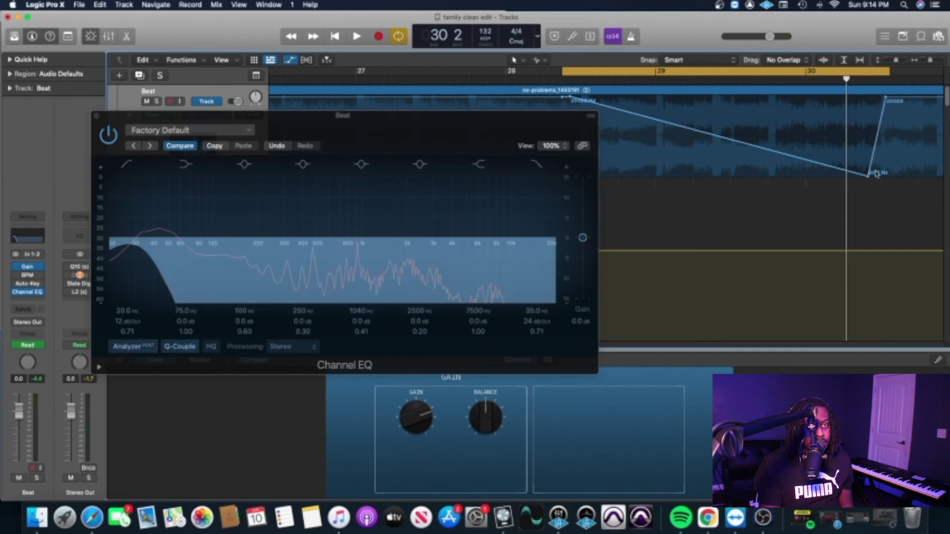
{"action": "key", "text": "space"}
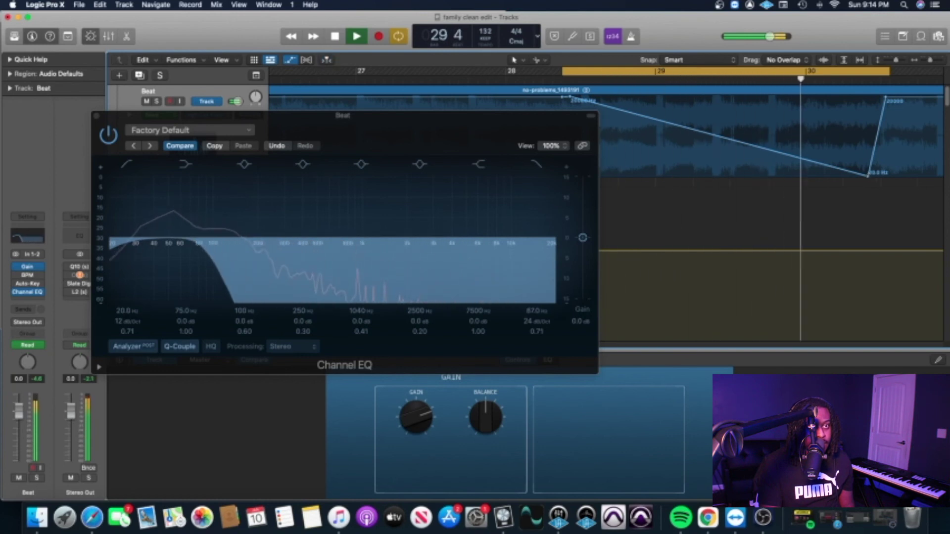
{"action": "left_click_drag", "start_coordinate": [869, 177], "coordinate": [870, 176]}
{"action": "key", "text": "space"}
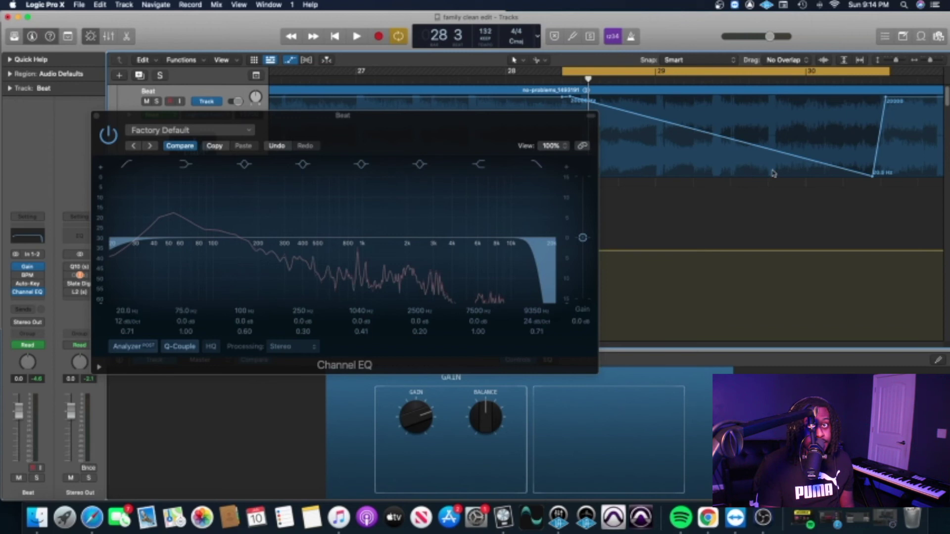
{"action": "key", "text": "space"}
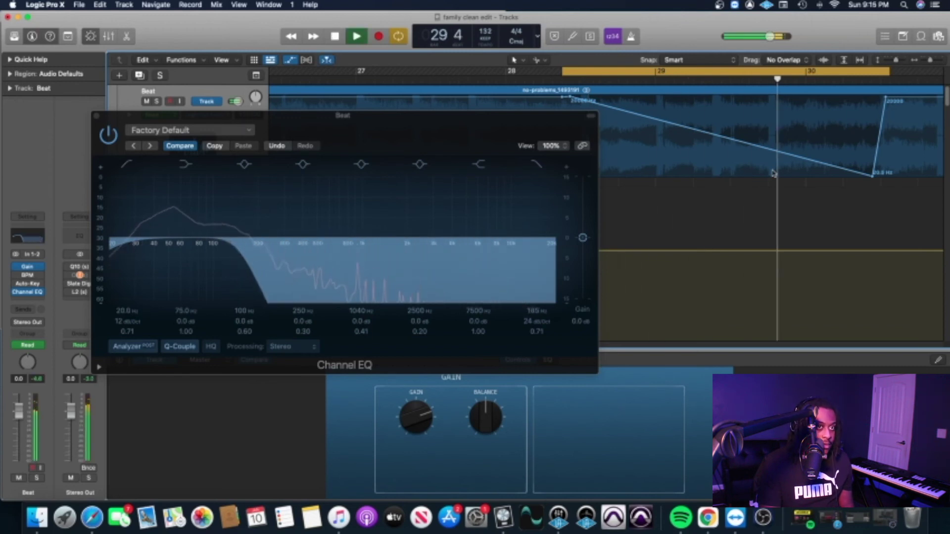
{"action": "key", "text": "space"}
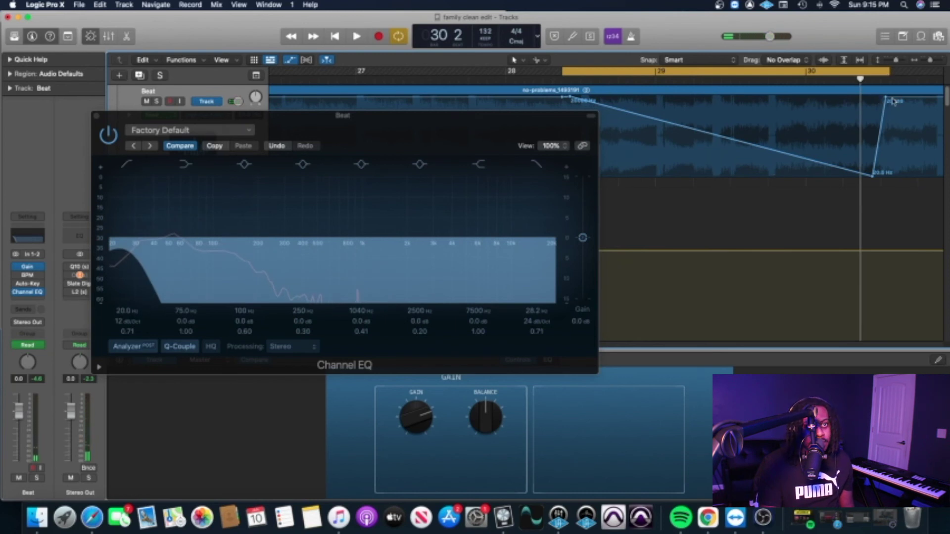
Move the 20000 Hz return point and the 20 Hz low point later into bar 30.
{"action": "left_click_drag", "start_coordinate": [884, 98], "coordinate": [903, 97]}
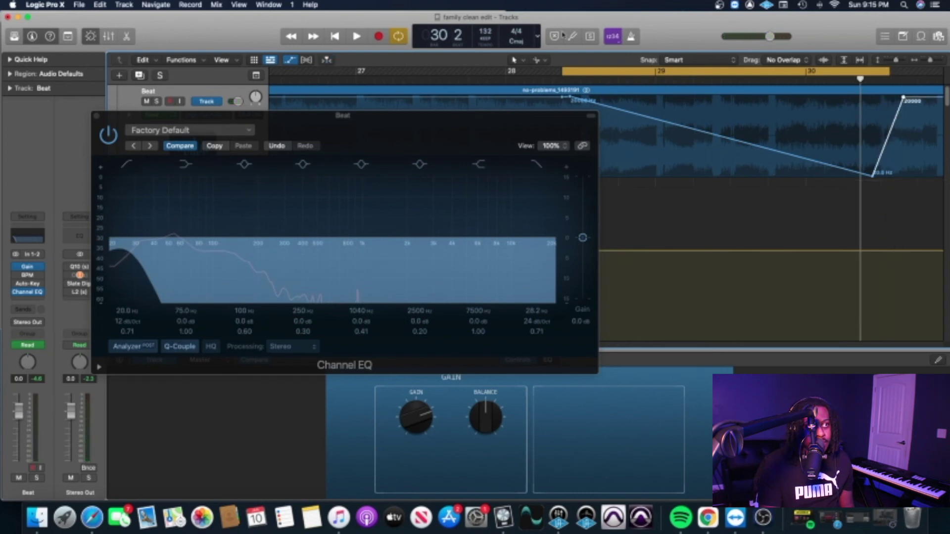
{"action": "key", "text": "c"}
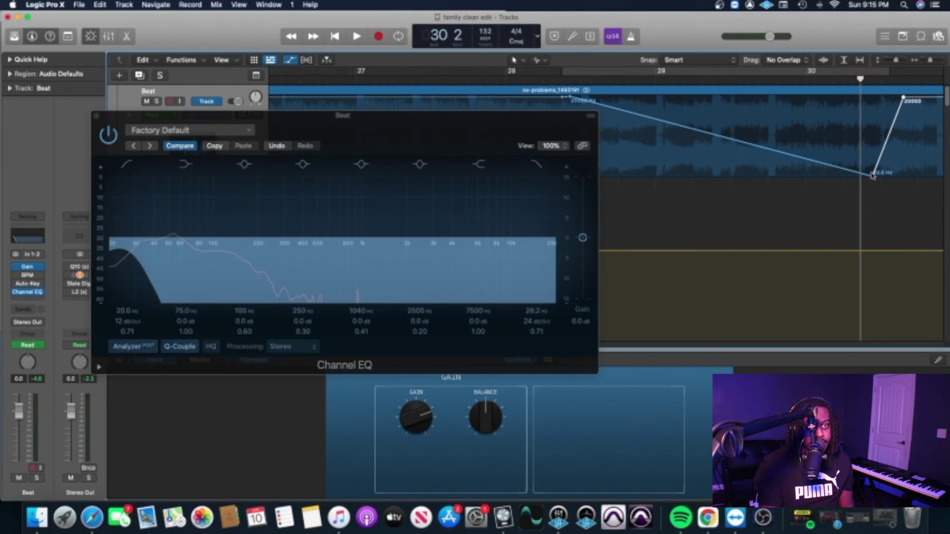
{"action": "left_click_drag", "start_coordinate": [873, 177], "coordinate": [901, 177]}
Re-enable Cycle, audition the sweep, then raise its end point to 20000 Hz.
{"action": "left_click", "coordinate": [597, 73]}
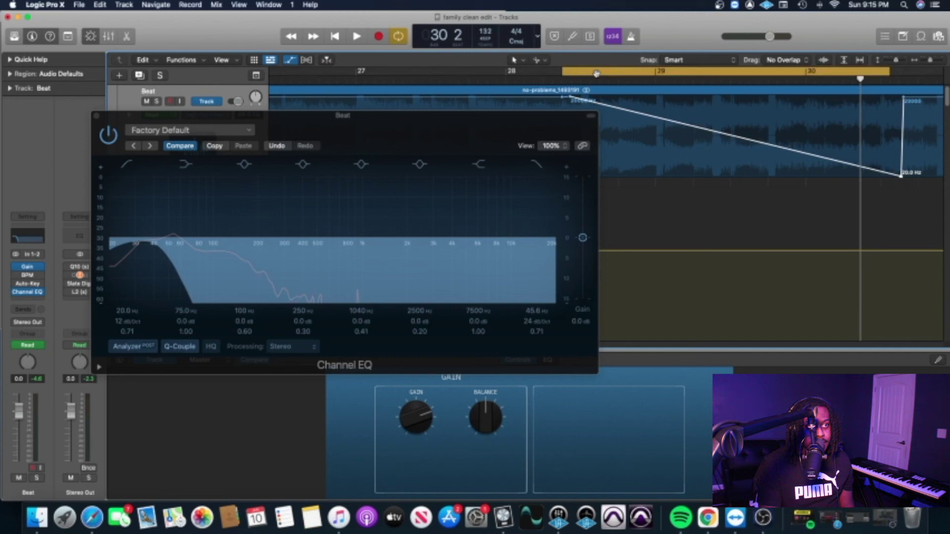
{"action": "key", "text": "space"}
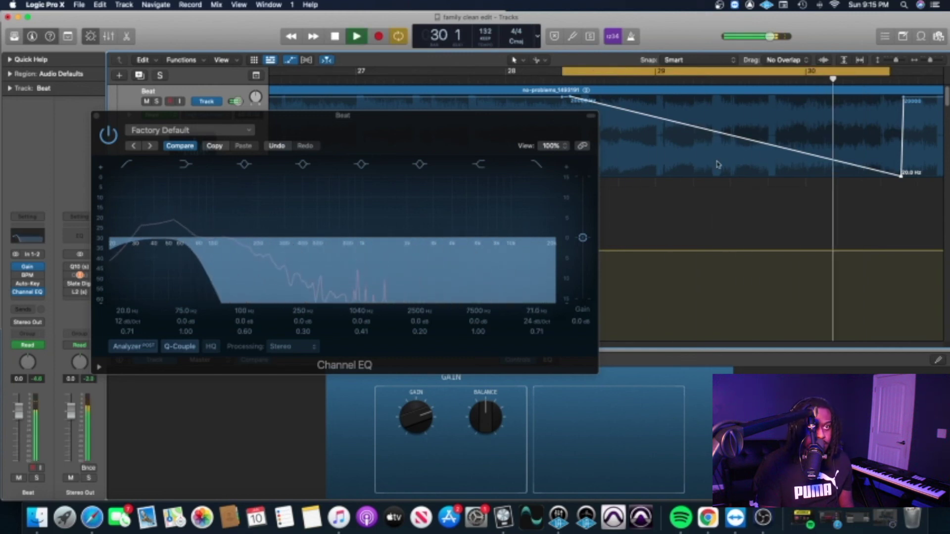
{"action": "key", "text": "space"}
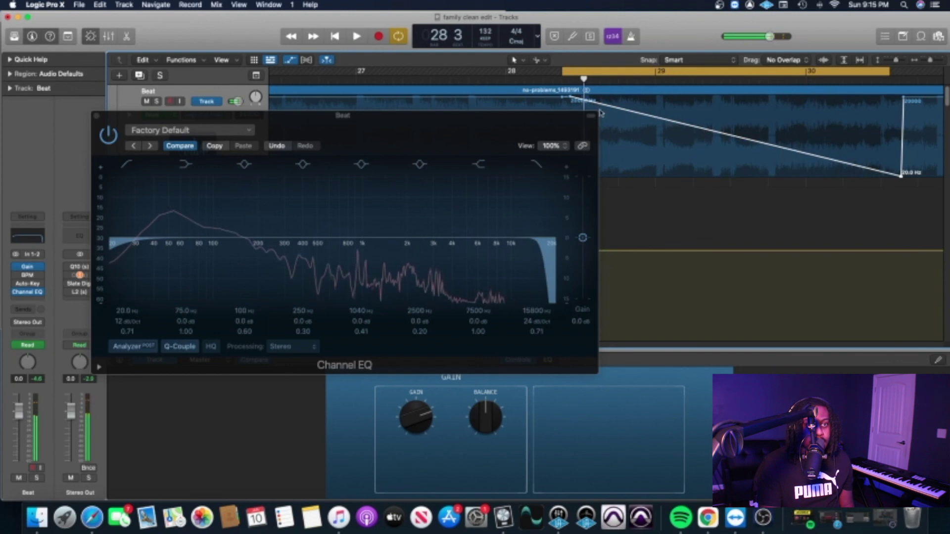
{"action": "left_click_drag", "start_coordinate": [900, 177], "coordinate": [901, 98]}
Drop the start point near bar 28 to 20 Hz, then audition the reversed high-cut sweep.
{"action": "left_click_drag", "start_coordinate": [563, 98], "coordinate": [563, 176]}
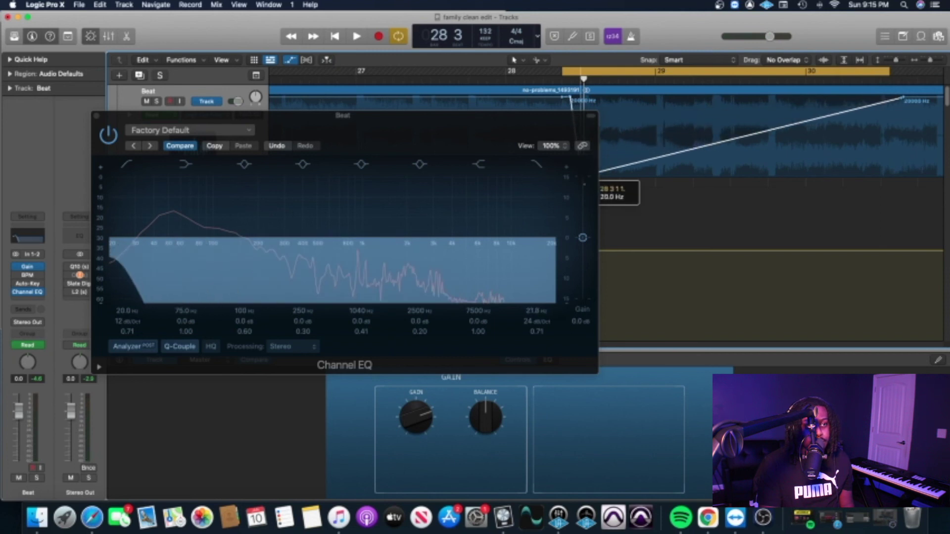
{"action": "left_click_drag", "start_coordinate": [540, 119], "coordinate": [502, 201]}
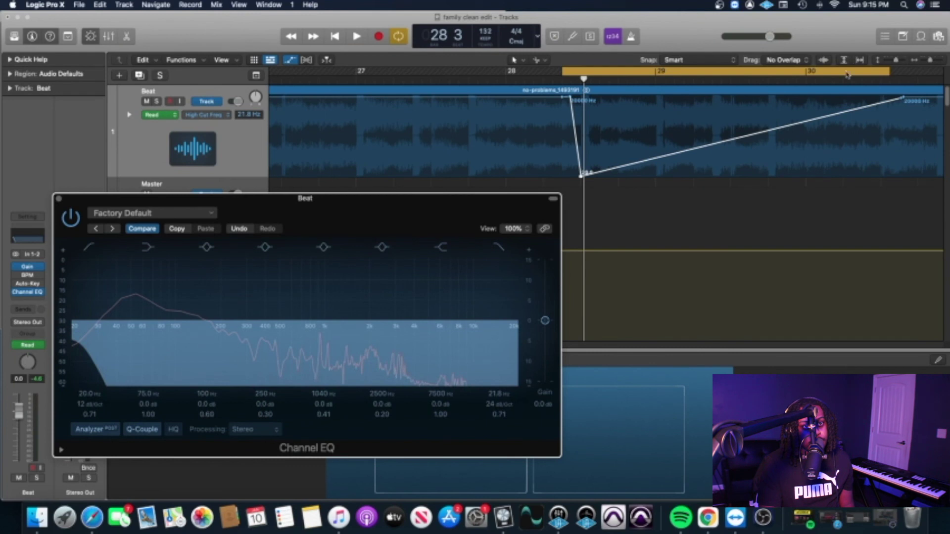
{"action": "key", "text": "space"}
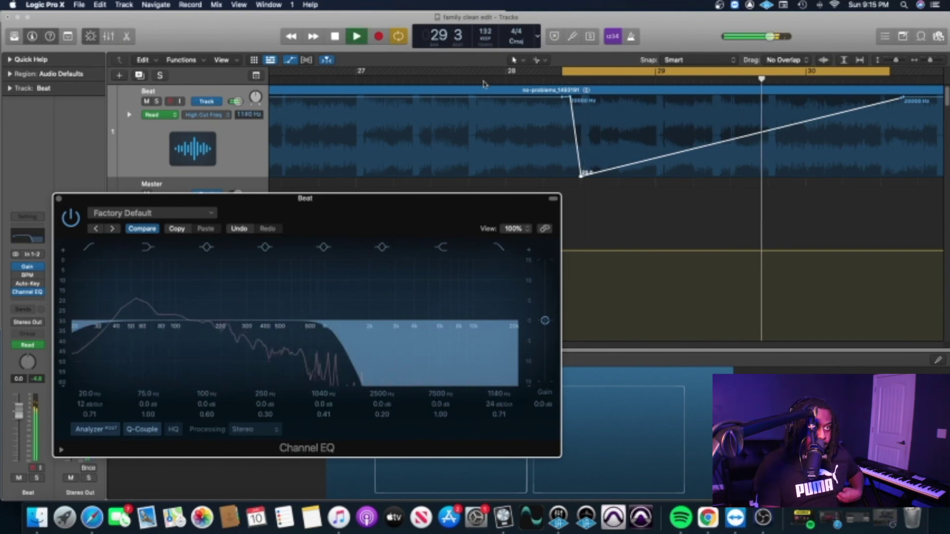
{"action": "key", "text": "space"}
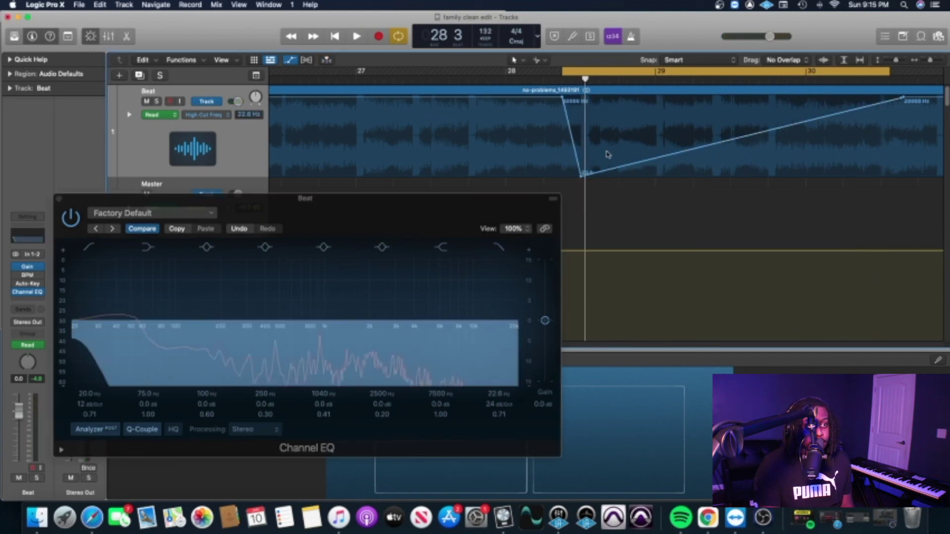
{"action": "scroll", "coordinate": [615, 150], "scroll_direction": "down", "scroll_amount": 3}
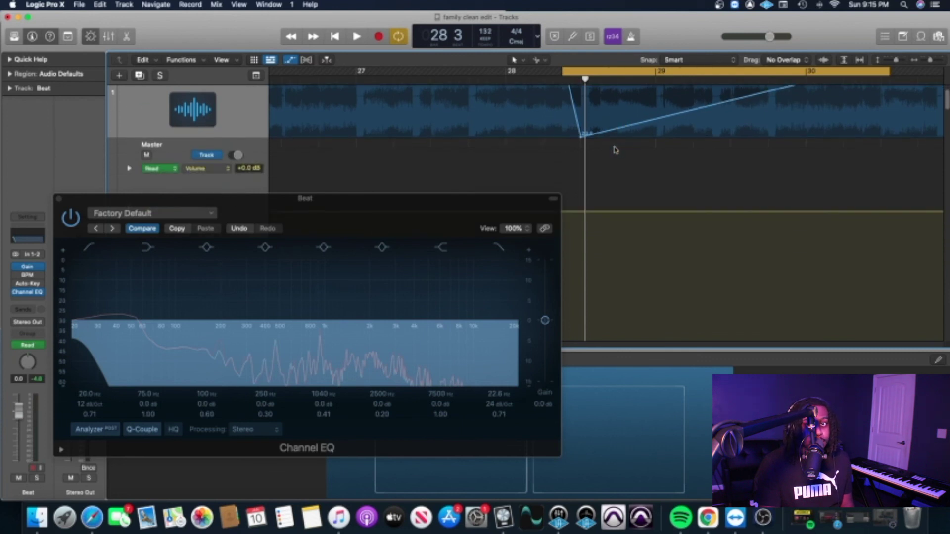